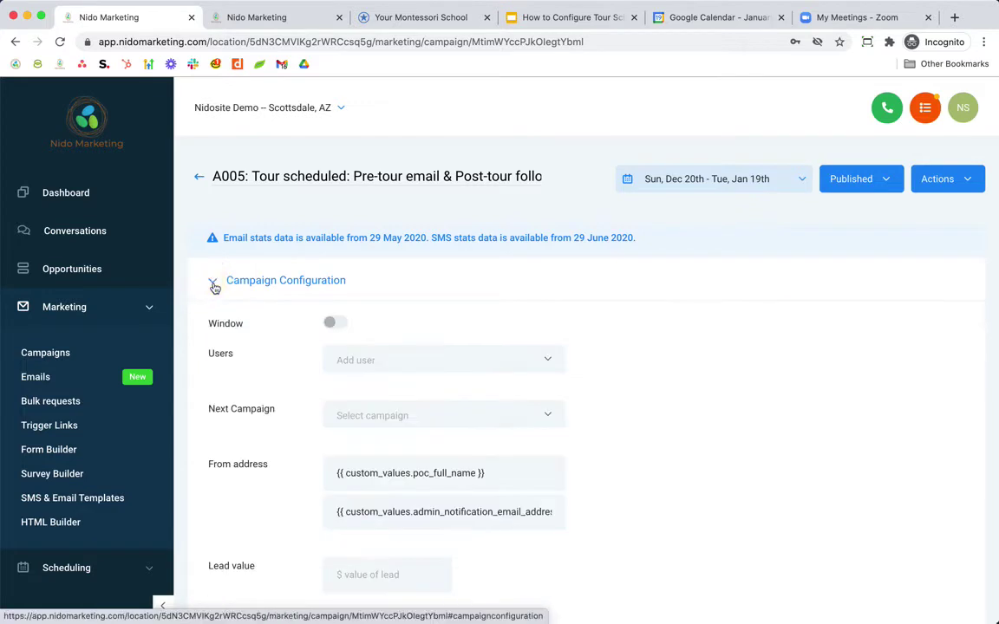
- Clear and restore the From name placeholder, then check the stored Custom Values in the second tab
{"action": "scroll", "coordinate": [691, 415], "scroll_direction": "down", "scroll_amount": 2}
{"action": "scroll", "coordinate": [692, 416], "scroll_direction": "down", "scroll_amount": 1}
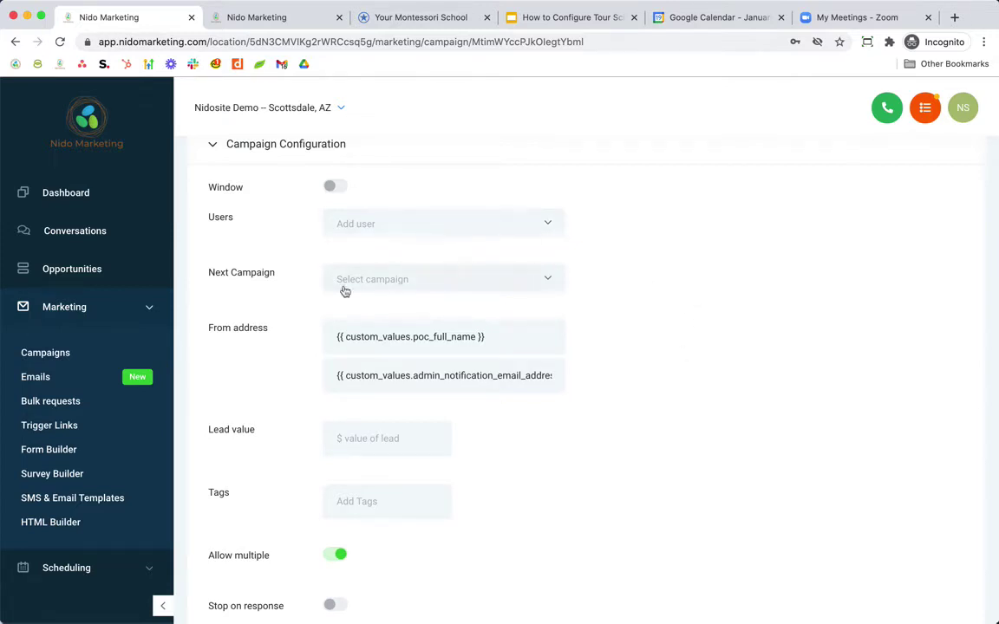
{"action": "scroll", "coordinate": [273, 376], "scroll_direction": "down", "scroll_amount": 1}
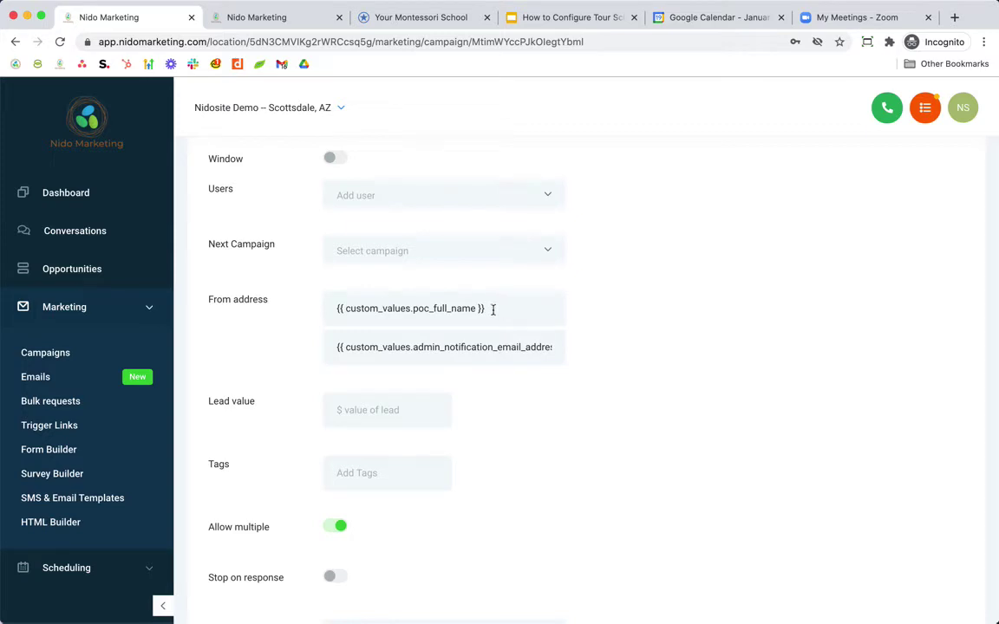
{"action": "left_click_drag", "start_coordinate": [502, 308], "coordinate": [316, 314]}
{"action": "key", "text": "super+c"}
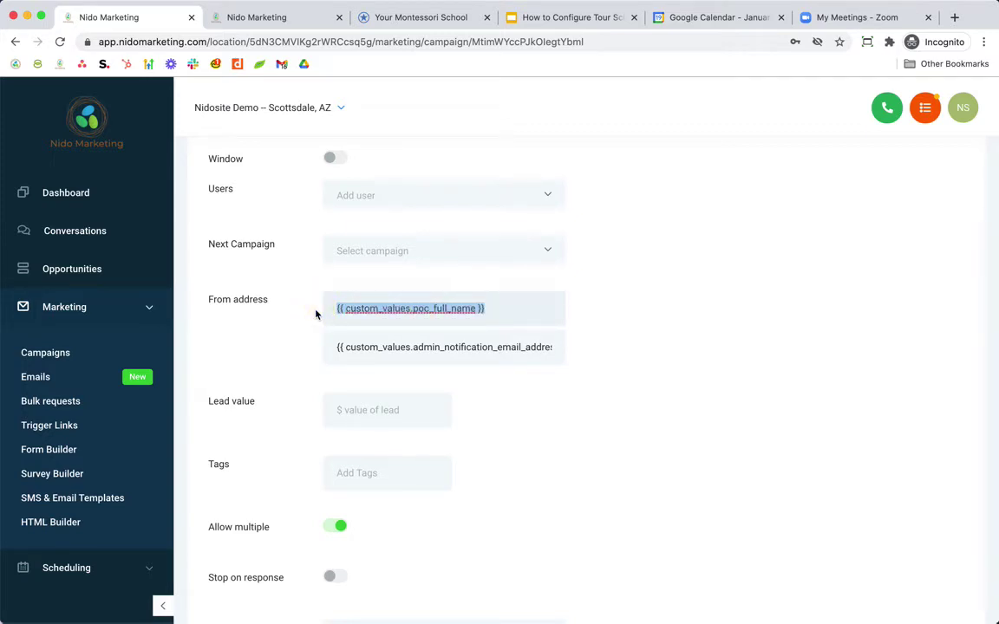
{"action": "key", "text": "BackSpace"}
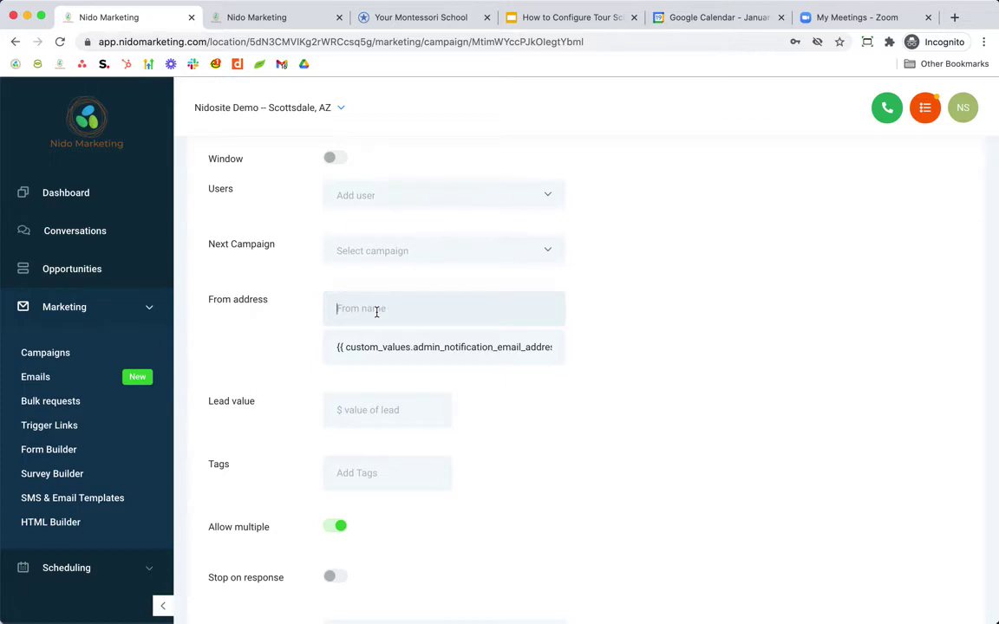
{"action": "key", "text": "super+v"}
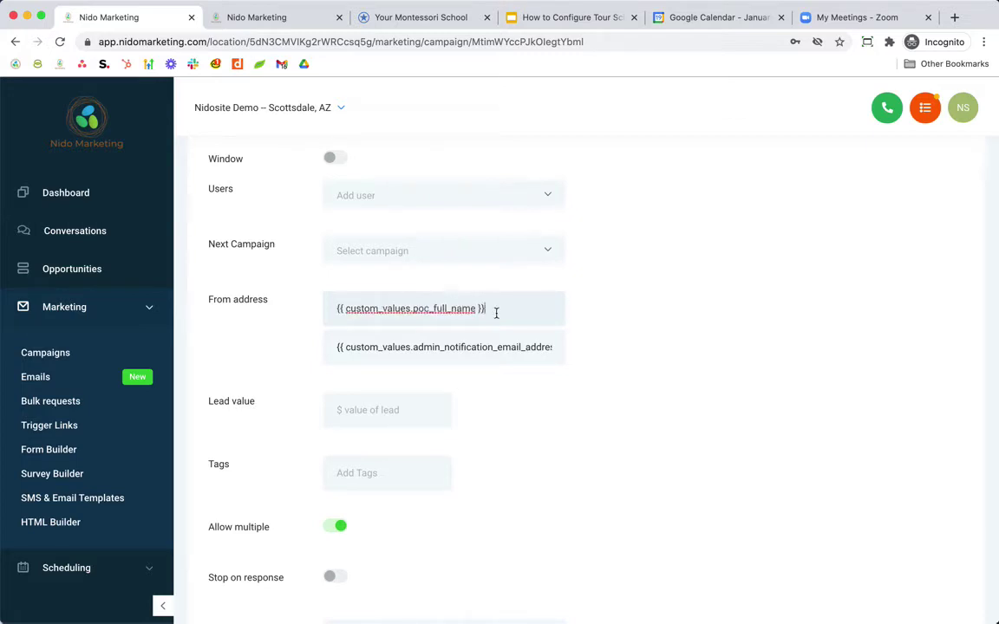
{"action": "left_click", "coordinate": [264, 17]}
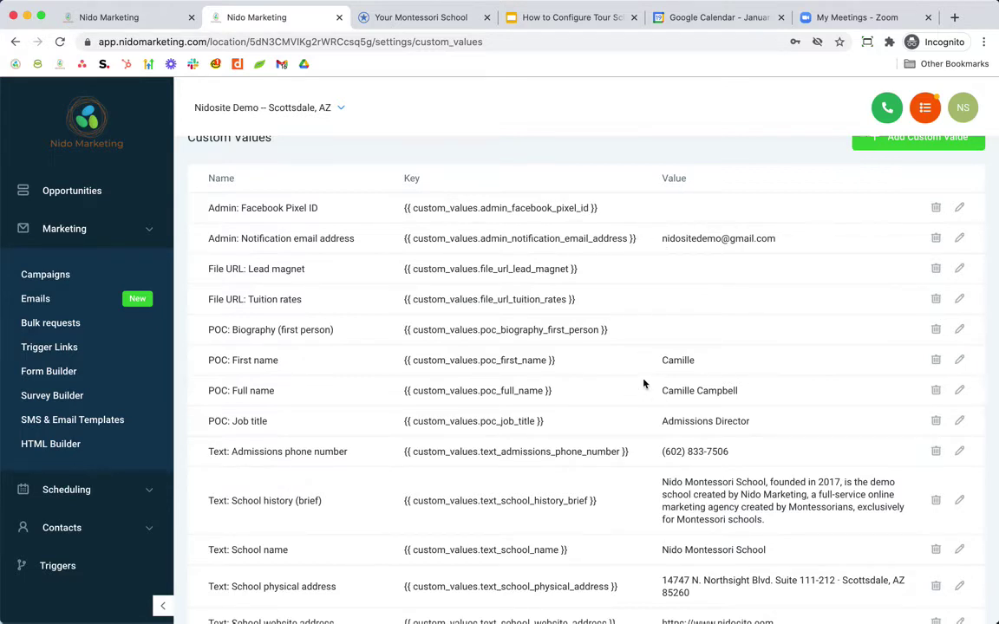
- Try a real person's name as the From name, then revert to the poc_full_name placeholder
{"action": "left_click", "coordinate": [104, 18]}
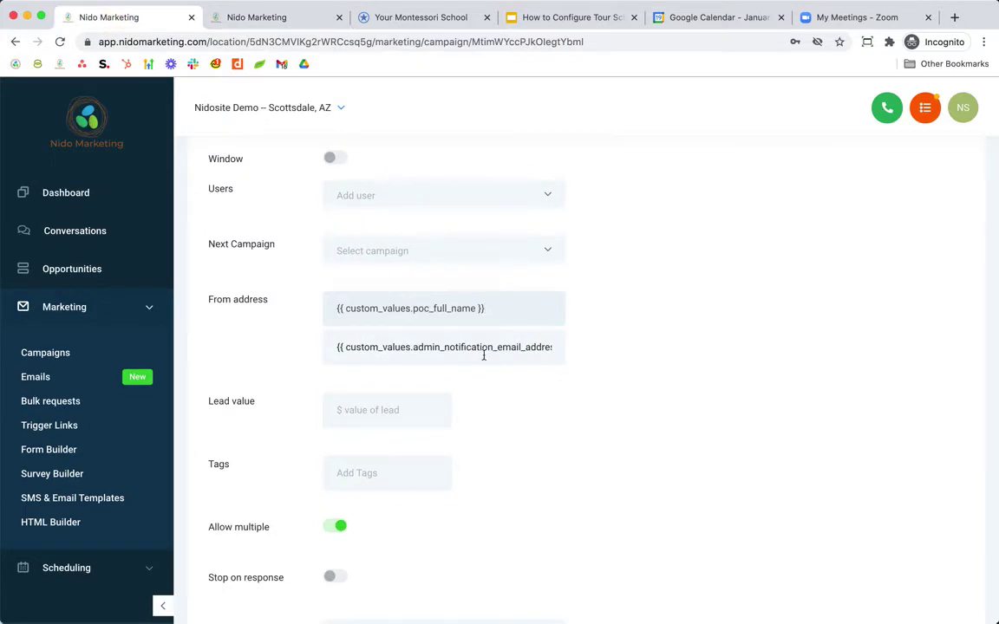
{"action": "left_click_drag", "start_coordinate": [502, 309], "coordinate": [325, 308]}
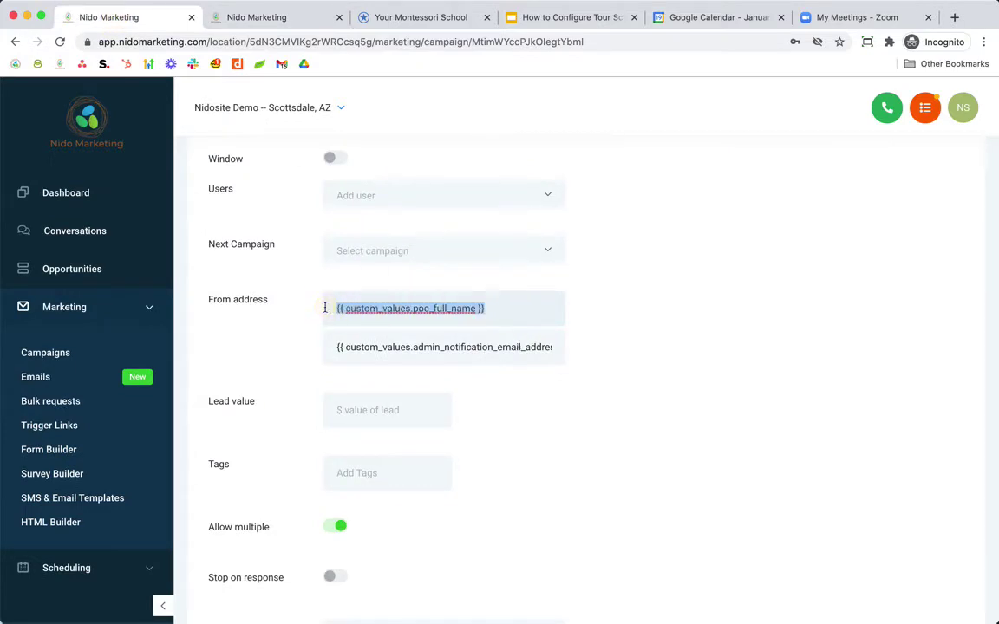
{"action": "key", "text": "BackSpace"}
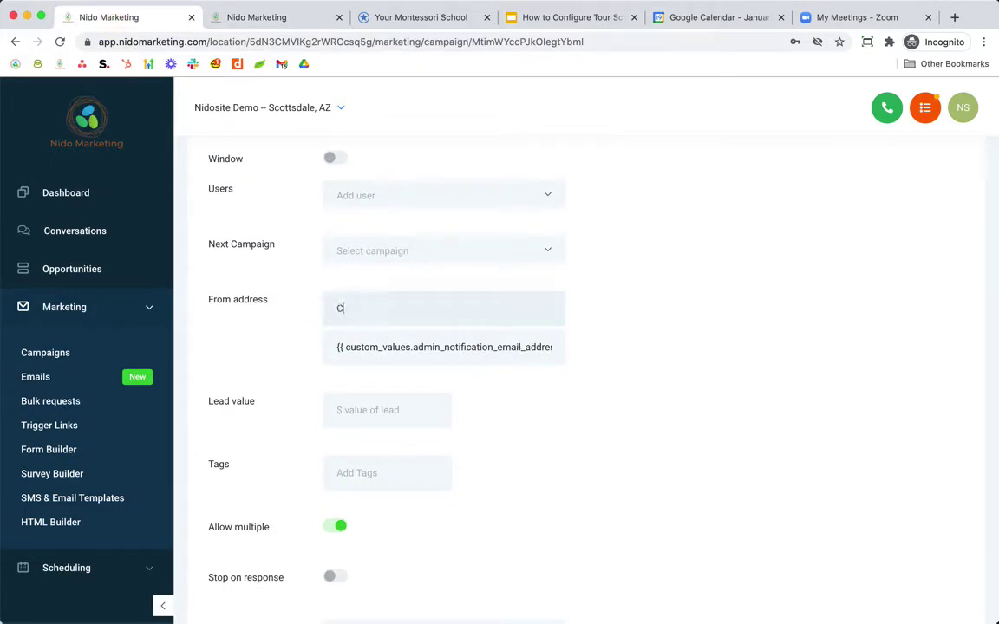
{"action": "key", "text": "ctrl+z"}
{"action": "key", "text": "ctrl+z"}
{"action": "key", "text": "ctrl+z"}
{"action": "key", "text": "ctrl+z"}
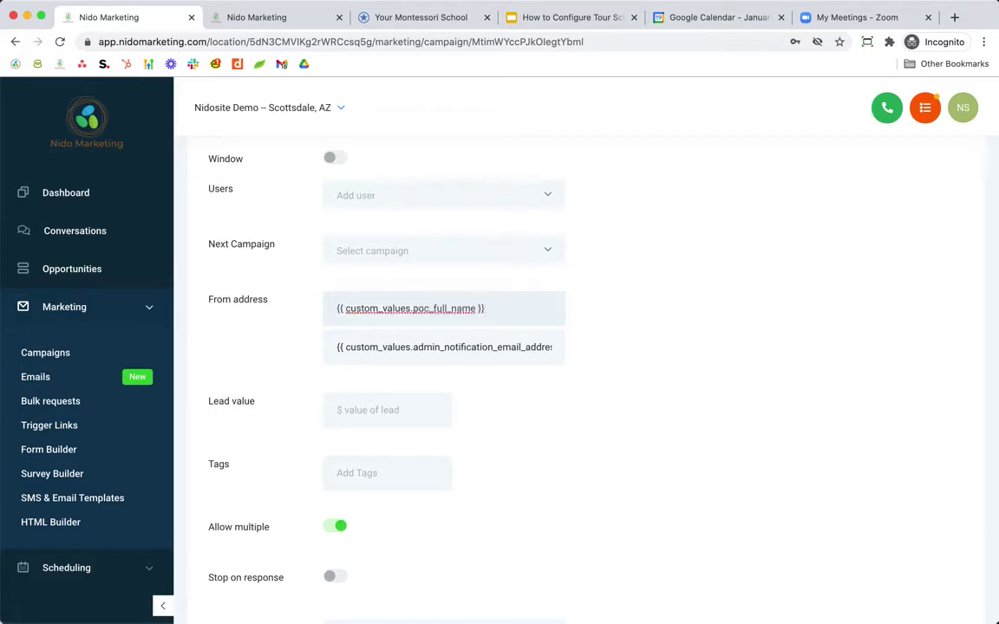
- Save the campaign configuration with the poc_full_name From name intact
{"action": "scroll", "coordinate": [555, 356], "scroll_direction": "down", "scroll_amount": 3}
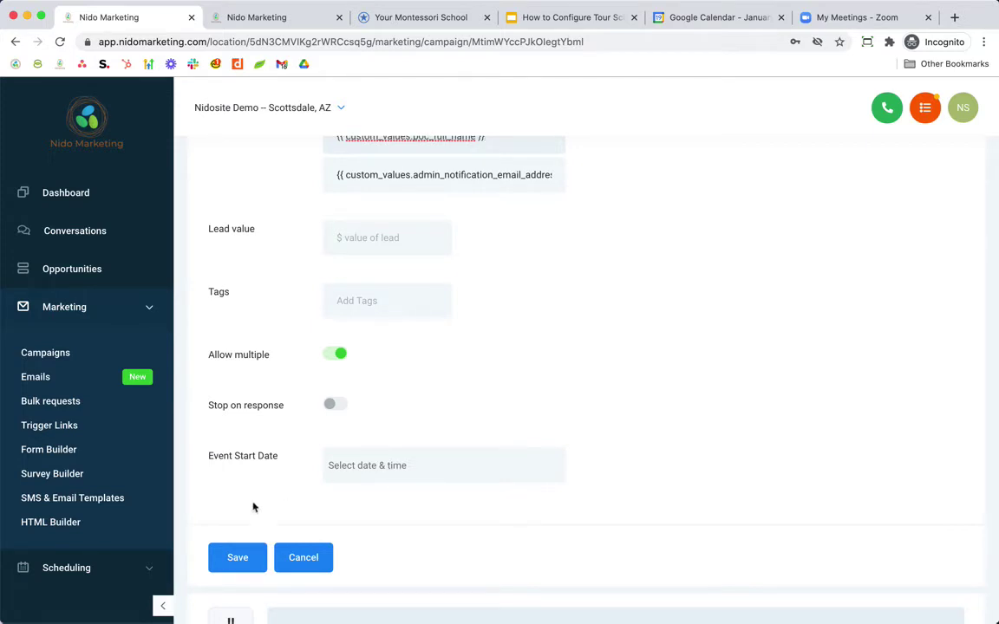
{"action": "scroll", "coordinate": [289, 397], "scroll_direction": "up", "scroll_amount": 4}
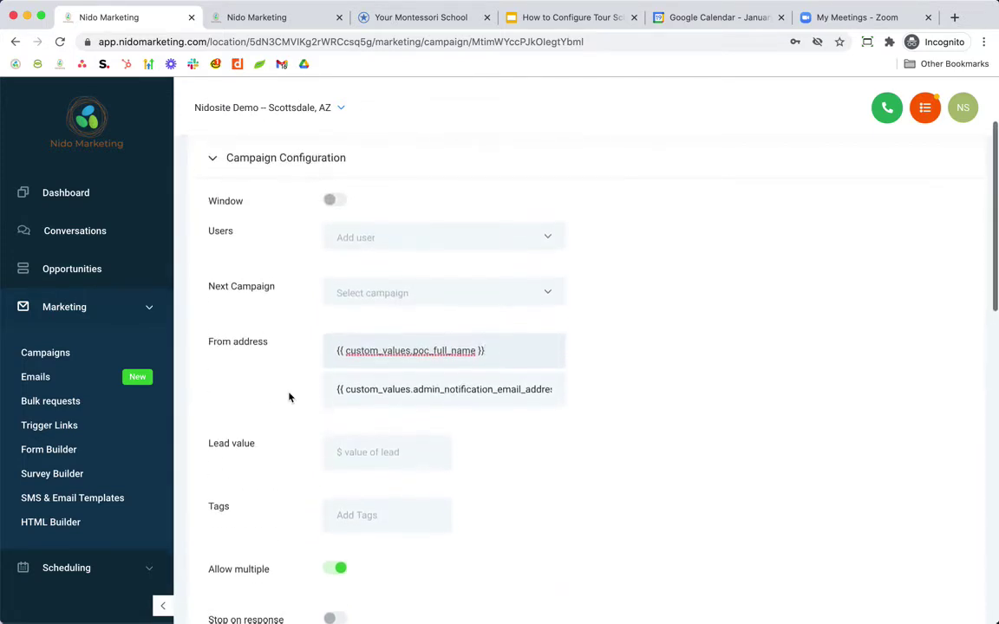
{"action": "scroll", "coordinate": [289, 398], "scroll_direction": "down", "scroll_amount": 5}
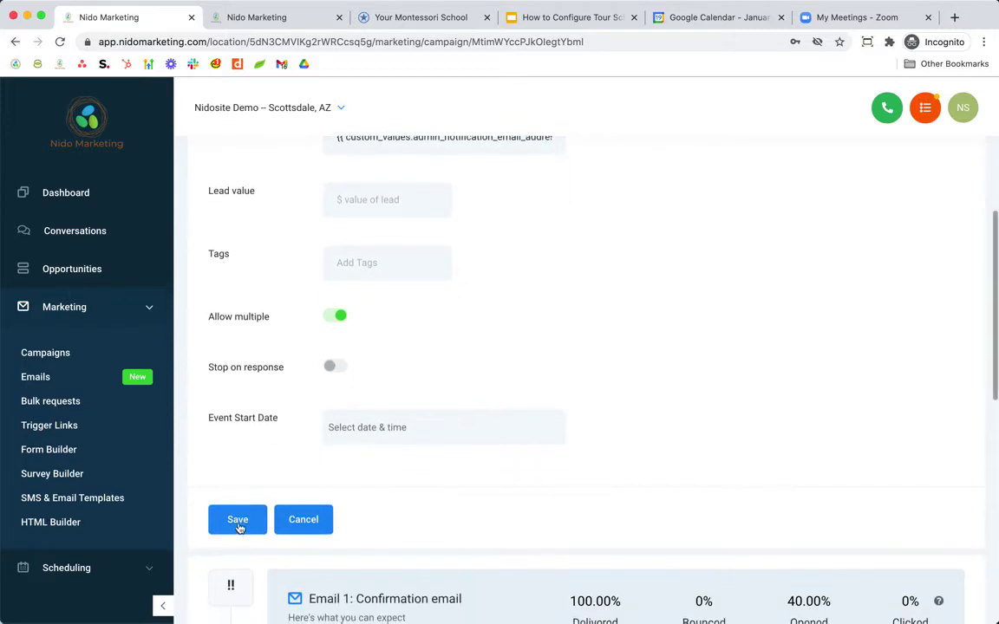
{"action": "left_click", "coordinate": [237, 521]}
- Look over the campaign's email and SMS steps and open Email 1: Confirmation email for editing
{"action": "scroll", "coordinate": [222, 209], "scroll_direction": "up", "scroll_amount": 6}
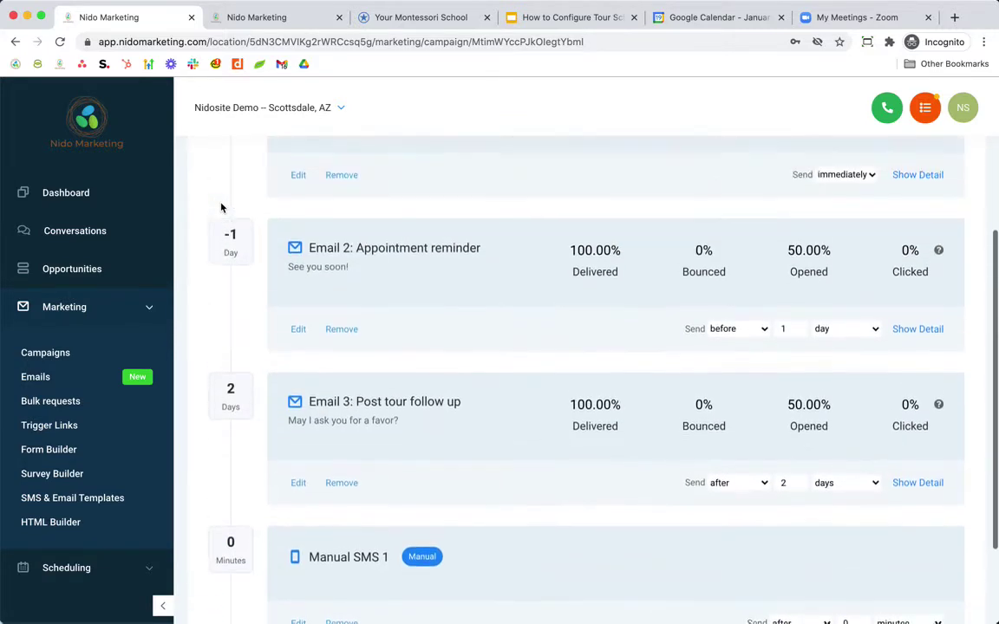
{"action": "scroll", "coordinate": [222, 209], "scroll_direction": "down", "scroll_amount": 4}
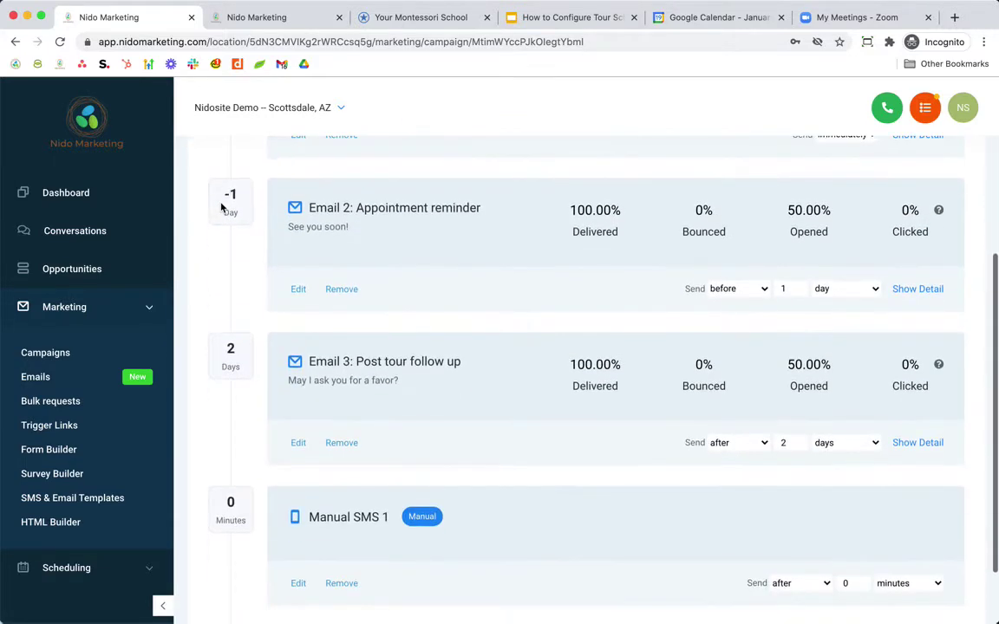
{"action": "scroll", "coordinate": [222, 208], "scroll_direction": "up", "scroll_amount": 6}
{"action": "scroll", "coordinate": [222, 208], "scroll_direction": "down", "scroll_amount": 2}
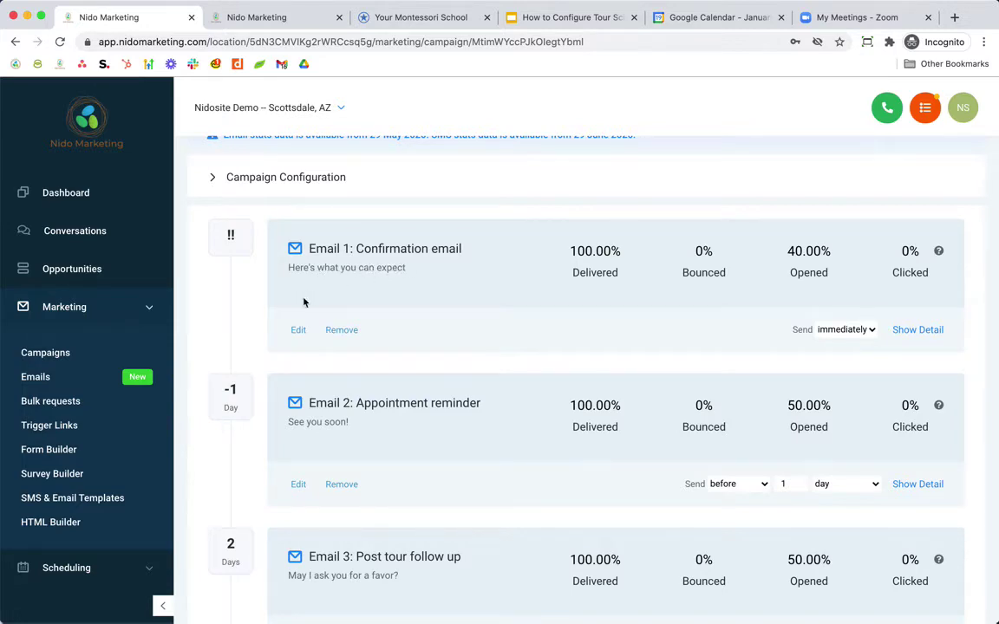
{"action": "left_click", "coordinate": [299, 330]}
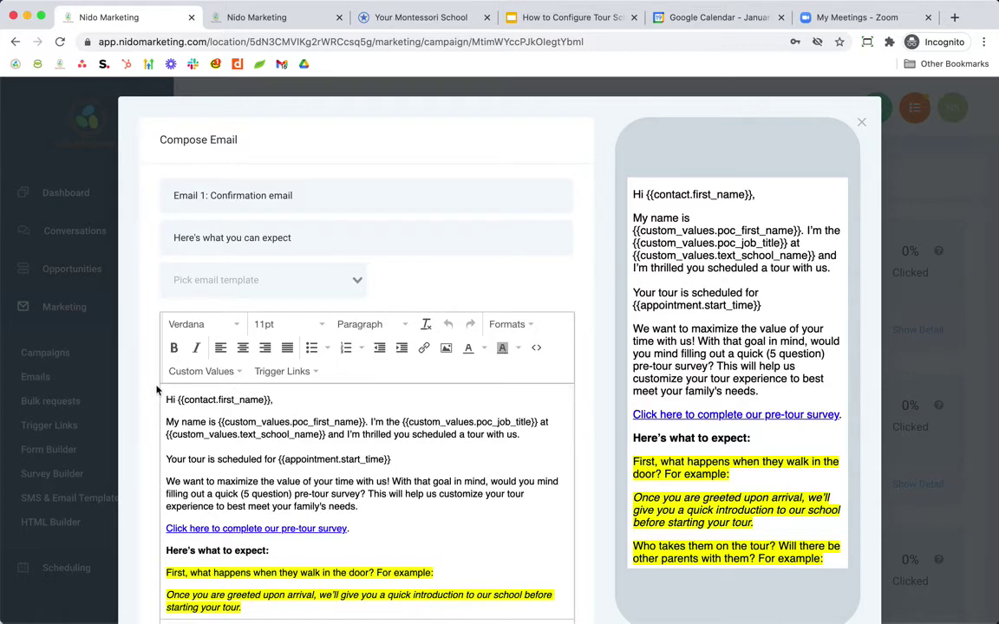
{"action": "scroll", "coordinate": [157, 391], "scroll_direction": "down", "scroll_amount": 3}
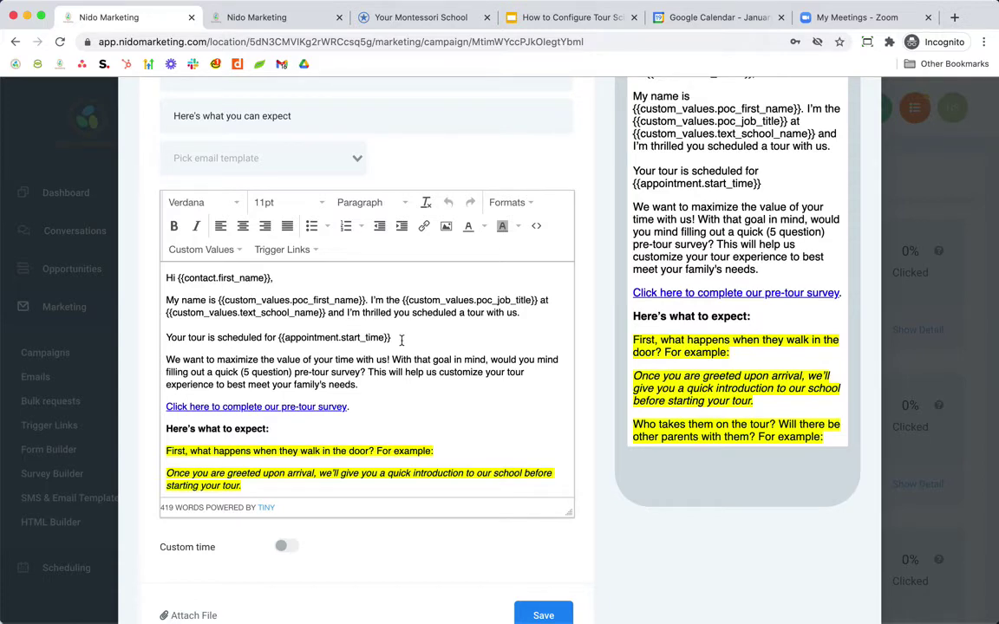
{"action": "scroll", "coordinate": [402, 347], "scroll_direction": "down", "scroll_amount": 2}
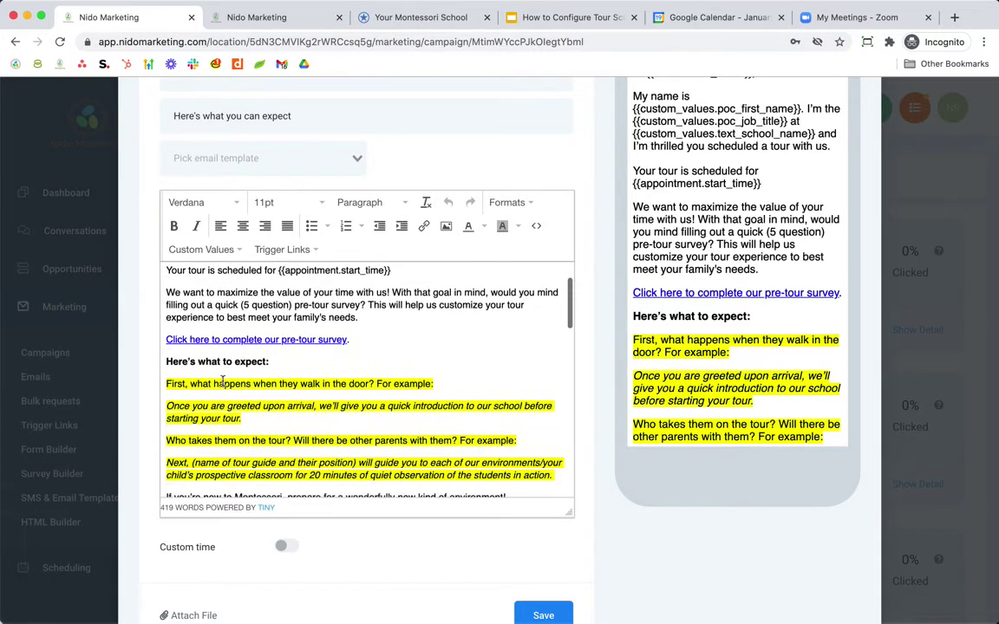
{"action": "scroll", "coordinate": [281, 419], "scroll_direction": "down", "scroll_amount": 2}
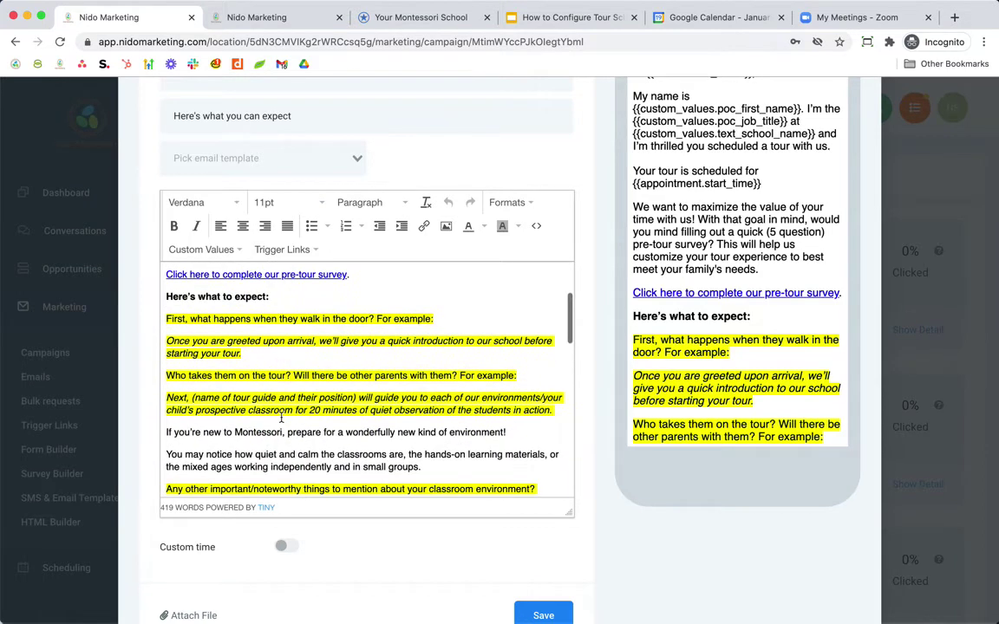
{"action": "scroll", "coordinate": [281, 419], "scroll_direction": "up", "scroll_amount": 1}
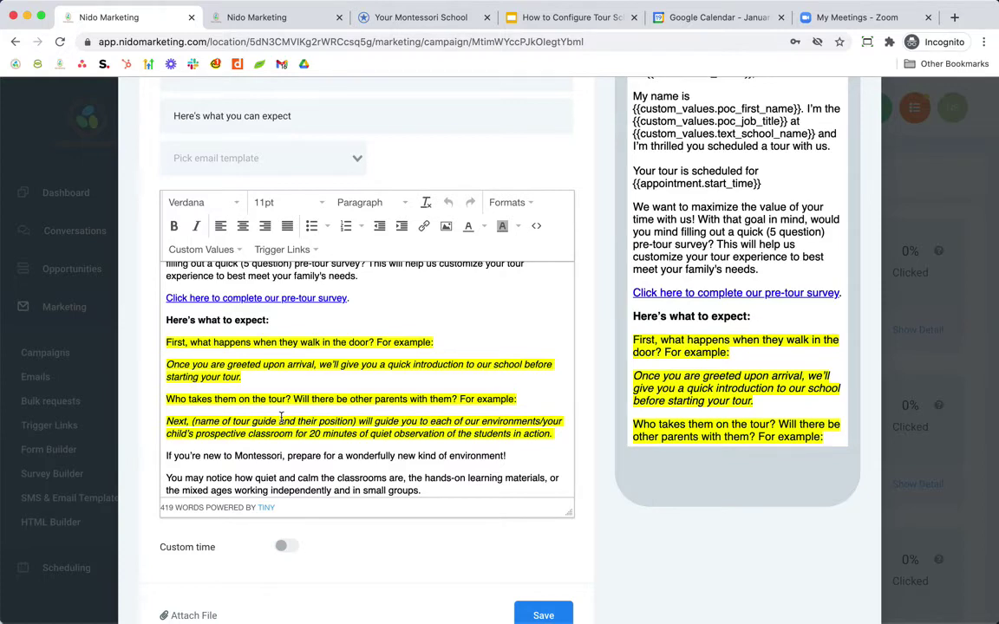
{"action": "scroll", "coordinate": [295, 329], "scroll_direction": "up", "scroll_amount": 1}
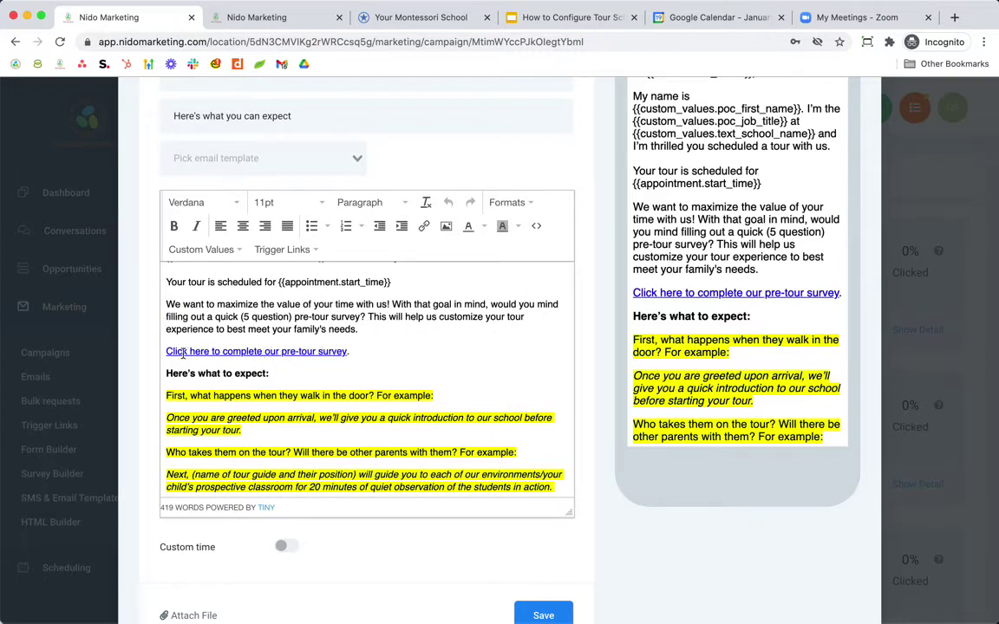
{"action": "scroll", "coordinate": [383, 373], "scroll_direction": "down", "scroll_amount": 6}
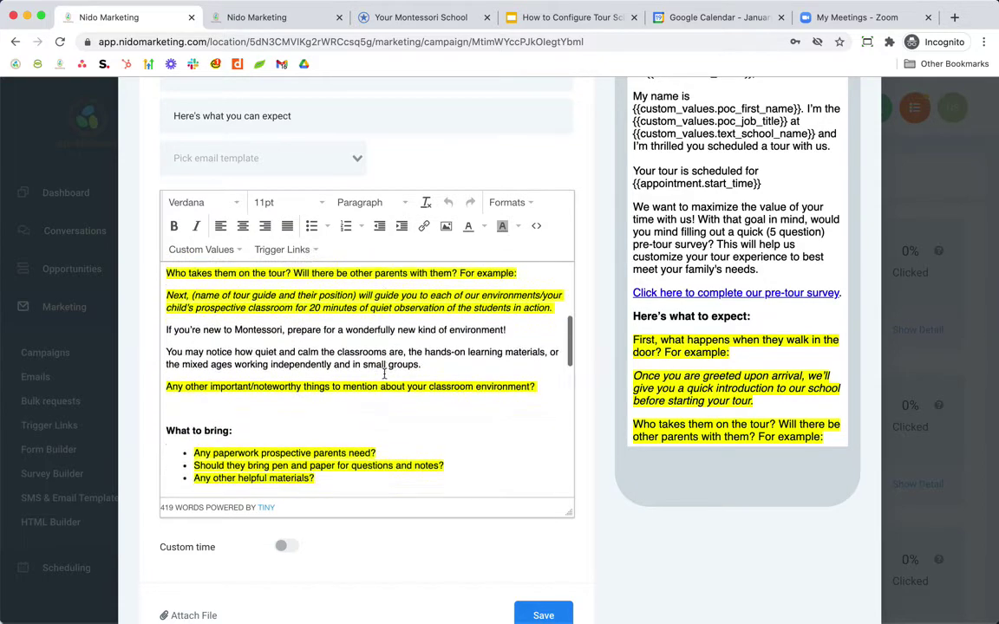
{"action": "scroll", "coordinate": [385, 373], "scroll_direction": "down", "scroll_amount": 10}
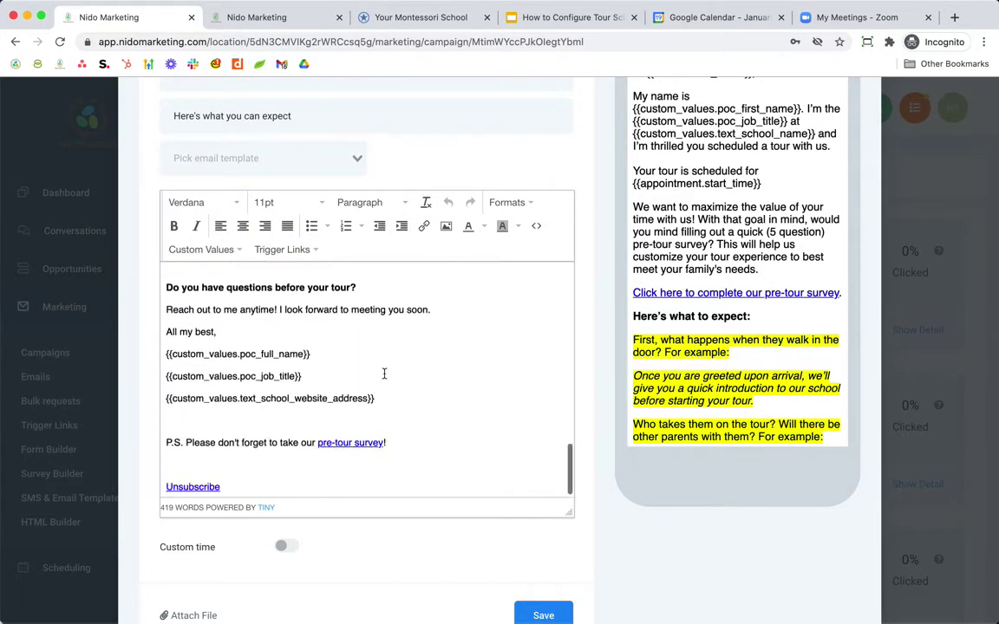
{"action": "scroll", "coordinate": [384, 373], "scroll_direction": "down", "scroll_amount": 3}
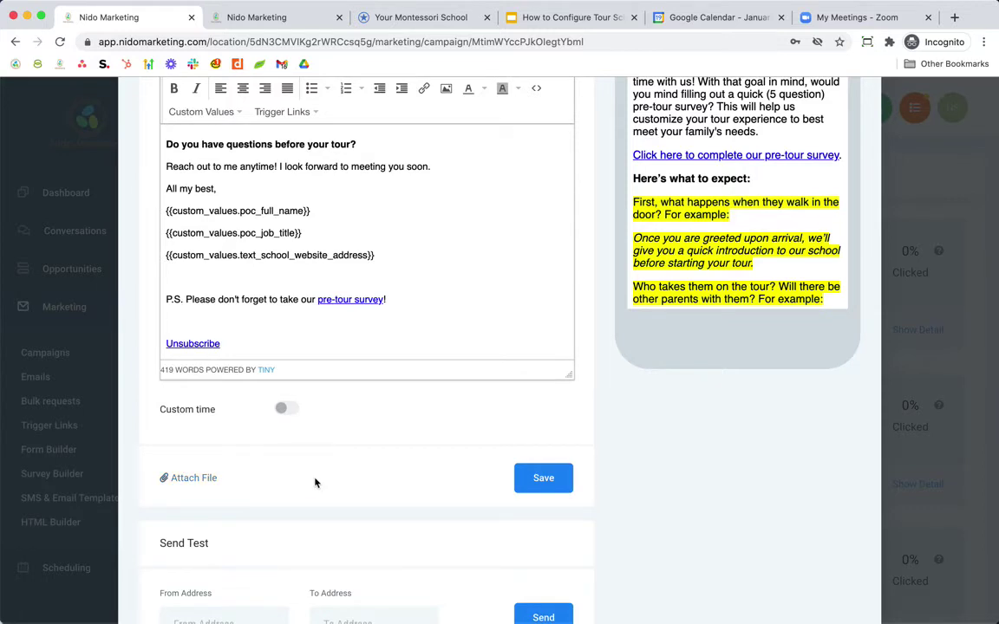
- Read through the 419-word Confirmation email body and preview, then save it
{"action": "left_click", "coordinate": [531, 482]}
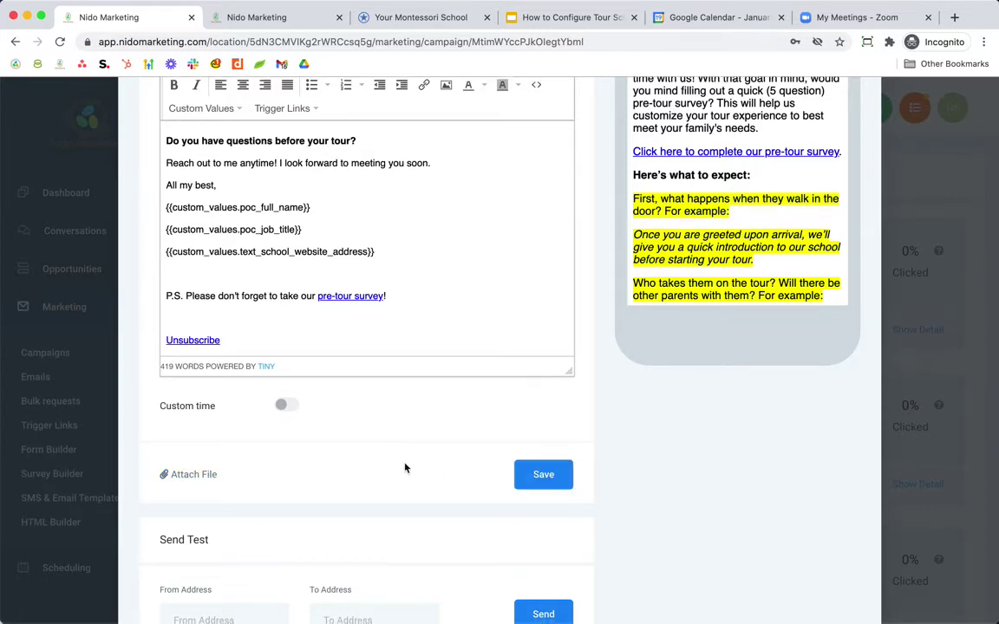
{"action": "scroll", "coordinate": [415, 469], "scroll_direction": "down", "scroll_amount": 2}
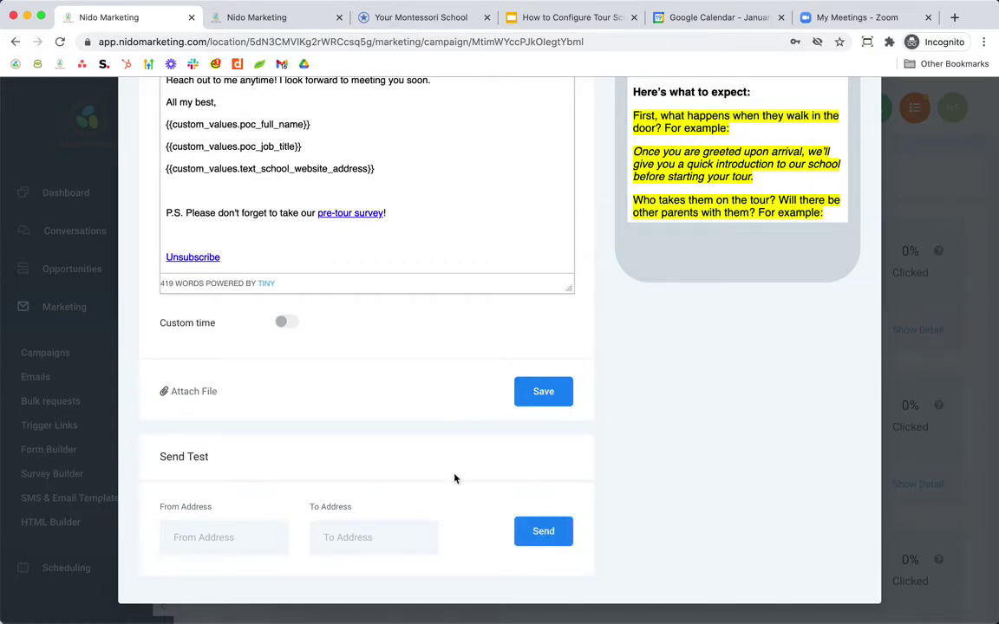
{"action": "scroll", "coordinate": [454, 479], "scroll_direction": "up", "scroll_amount": 1}
{"action": "scroll", "coordinate": [454, 479], "scroll_direction": "up", "scroll_amount": 6}
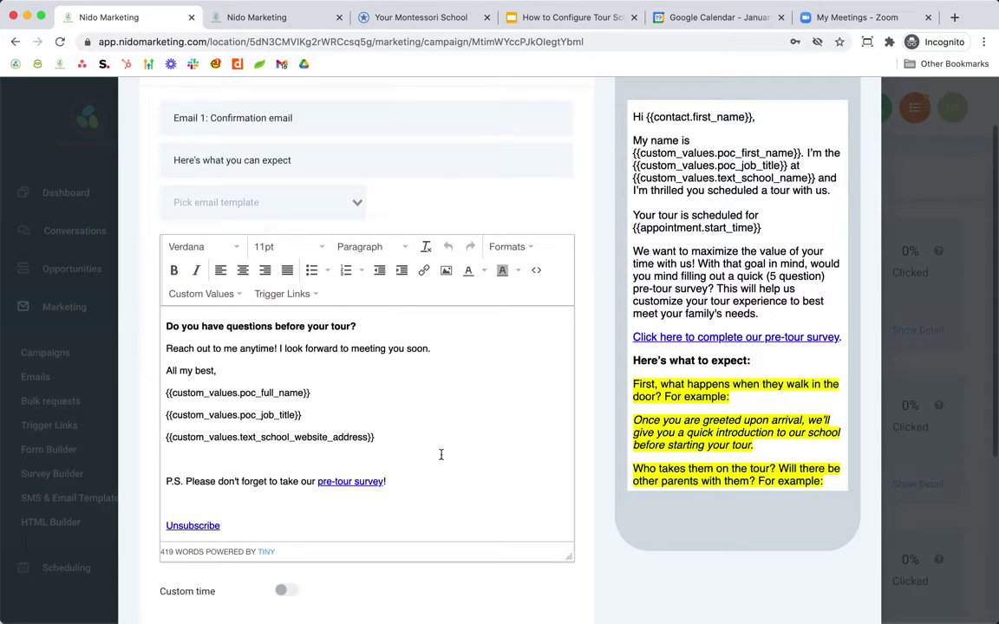
{"action": "scroll", "coordinate": [787, 272], "scroll_direction": "down", "scroll_amount": 4}
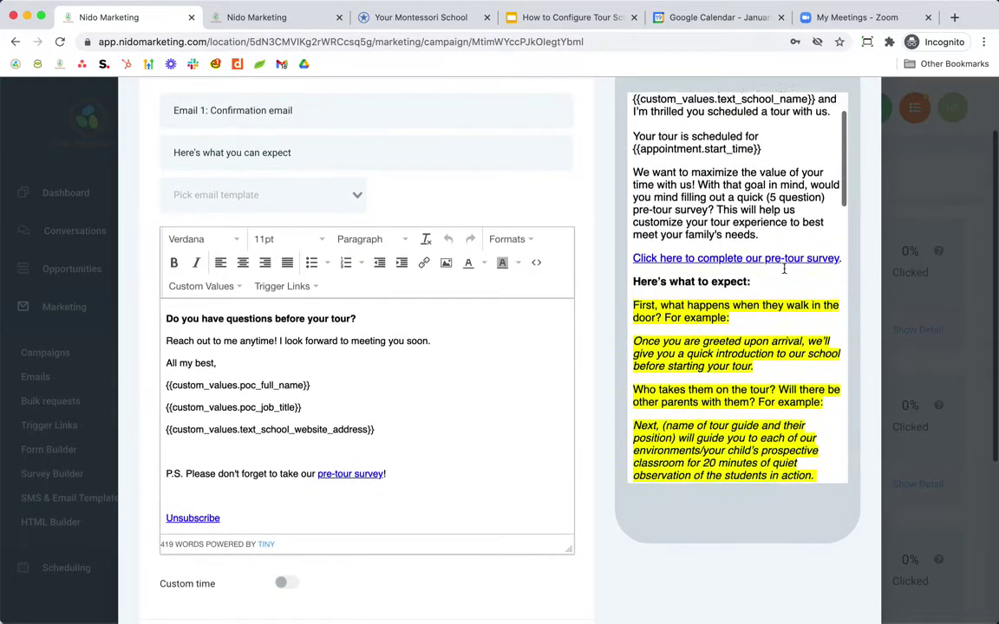
{"action": "scroll", "coordinate": [784, 270], "scroll_direction": "down", "scroll_amount": 15}
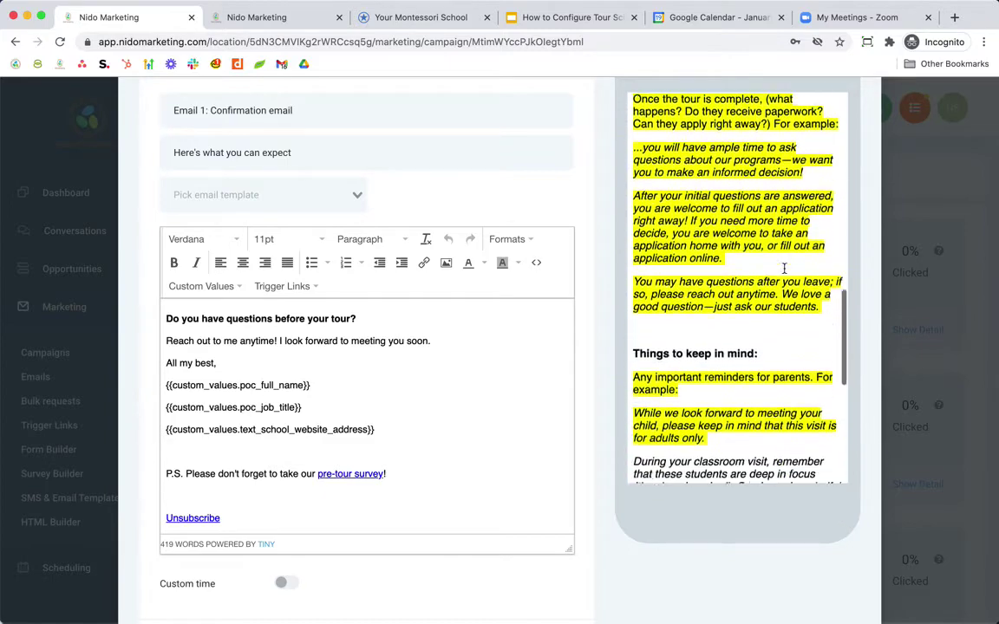
{"action": "scroll", "coordinate": [785, 274], "scroll_direction": "down", "scroll_amount": 5}
{"action": "scroll", "coordinate": [785, 274], "scroll_direction": "up", "scroll_amount": 18}
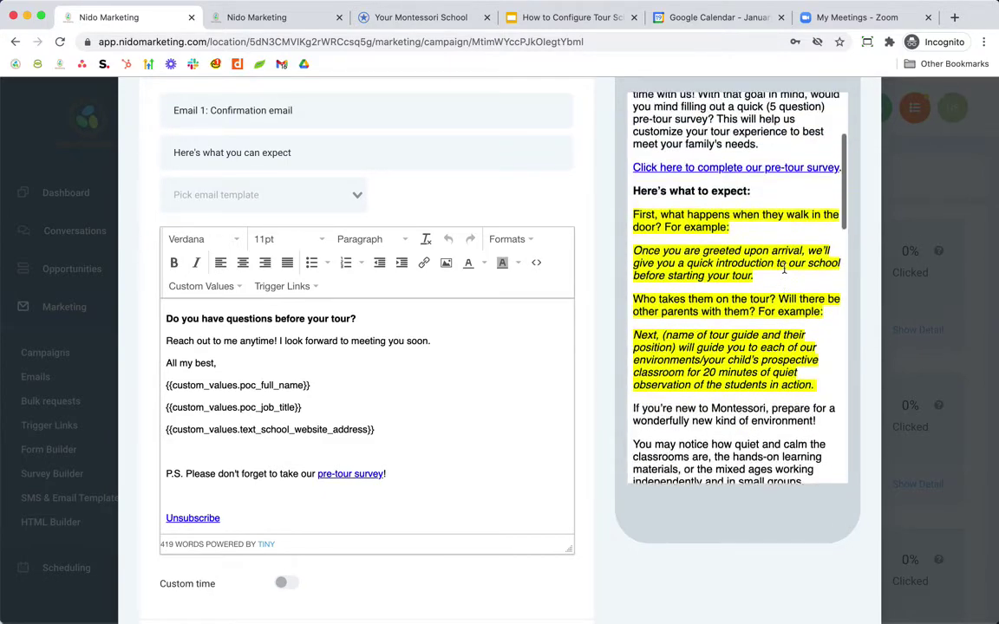
{"action": "scroll", "coordinate": [516, 472], "scroll_direction": "up", "scroll_amount": 12}
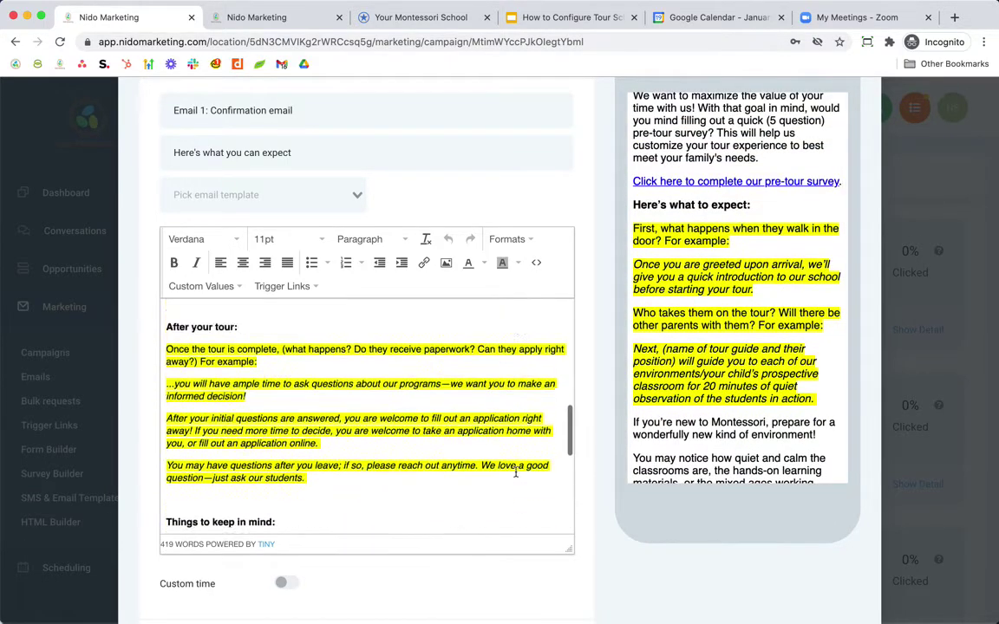
{"action": "scroll", "coordinate": [515, 472], "scroll_direction": "up", "scroll_amount": 10}
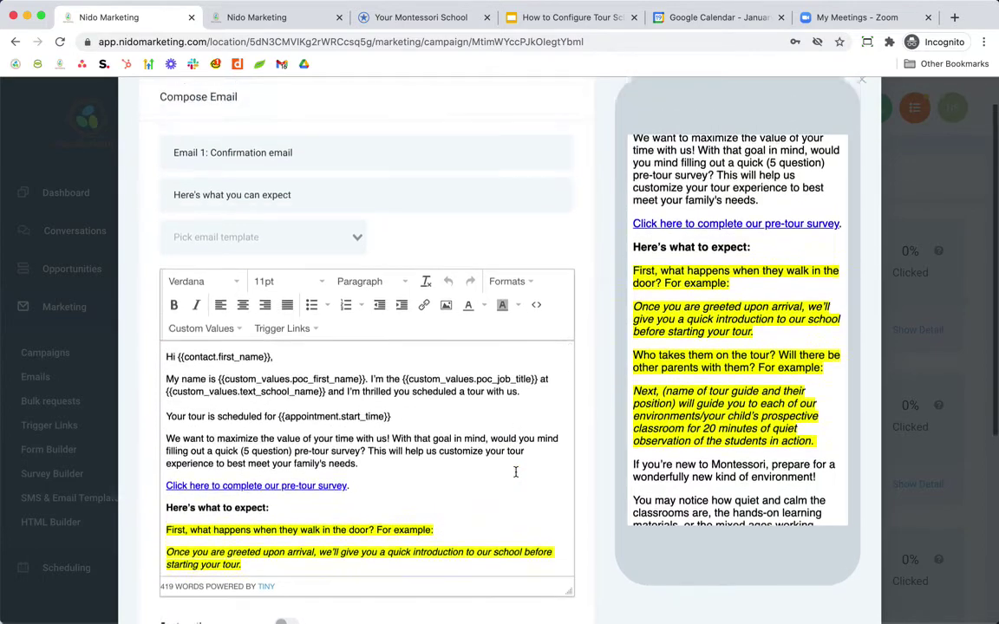
{"action": "scroll", "coordinate": [515, 472], "scroll_direction": "down", "scroll_amount": 6}
{"action": "scroll", "coordinate": [515, 472], "scroll_direction": "down", "scroll_amount": 15}
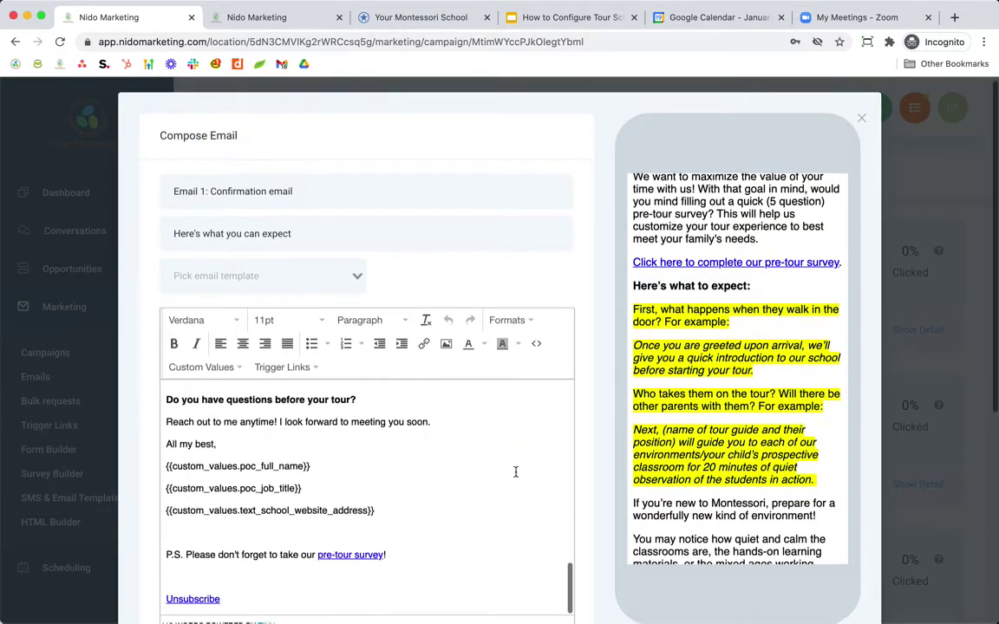
{"action": "scroll", "coordinate": [718, 439], "scroll_direction": "up", "scroll_amount": 5}
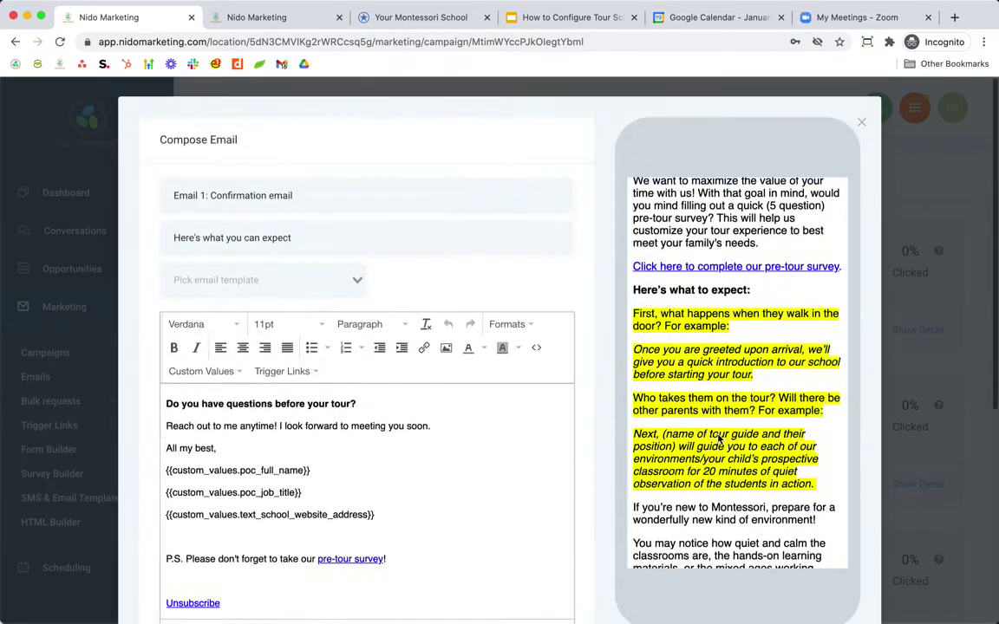
{"action": "scroll", "coordinate": [504, 450], "scroll_direction": "down", "scroll_amount": 2}
{"action": "scroll", "coordinate": [503, 450], "scroll_direction": "down", "scroll_amount": 3}
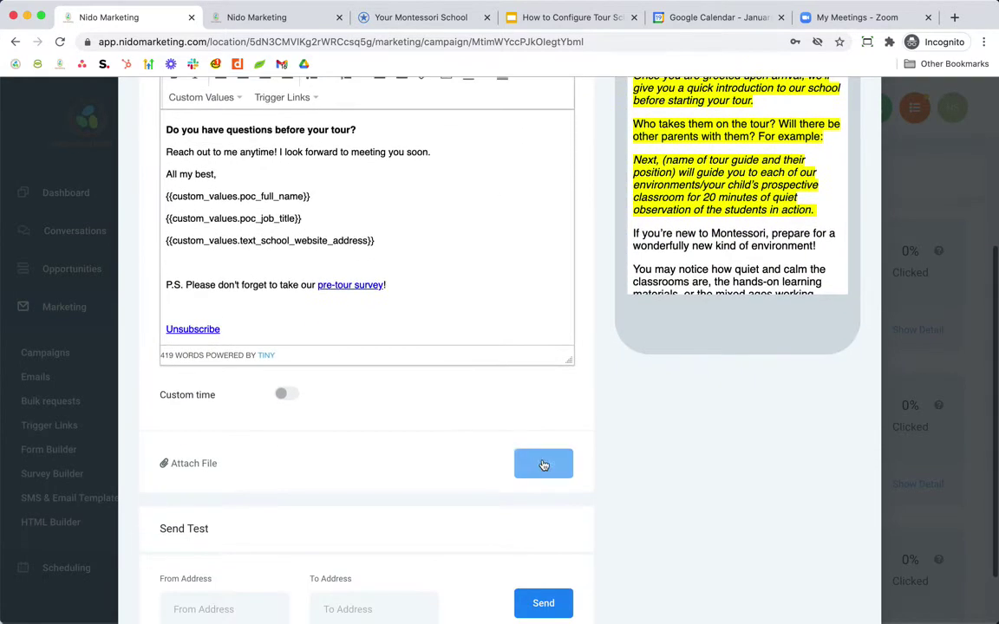
{"action": "left_click", "coordinate": [542, 466]}
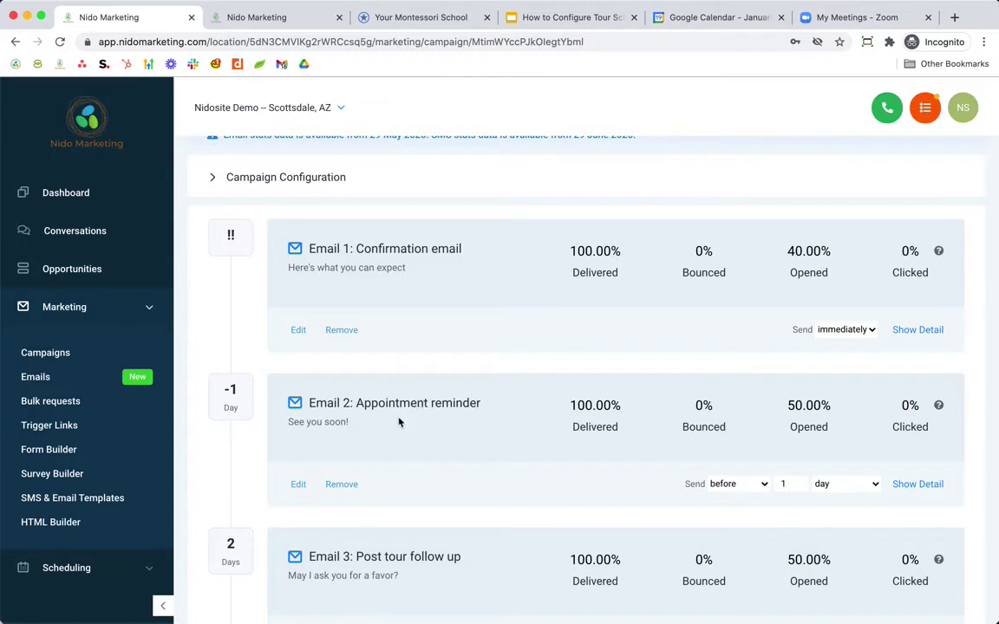
- Scroll to Email 2: Appointment reminder and open it in the composer
{"action": "scroll", "coordinate": [407, 438], "scroll_direction": "down", "scroll_amount": 3}
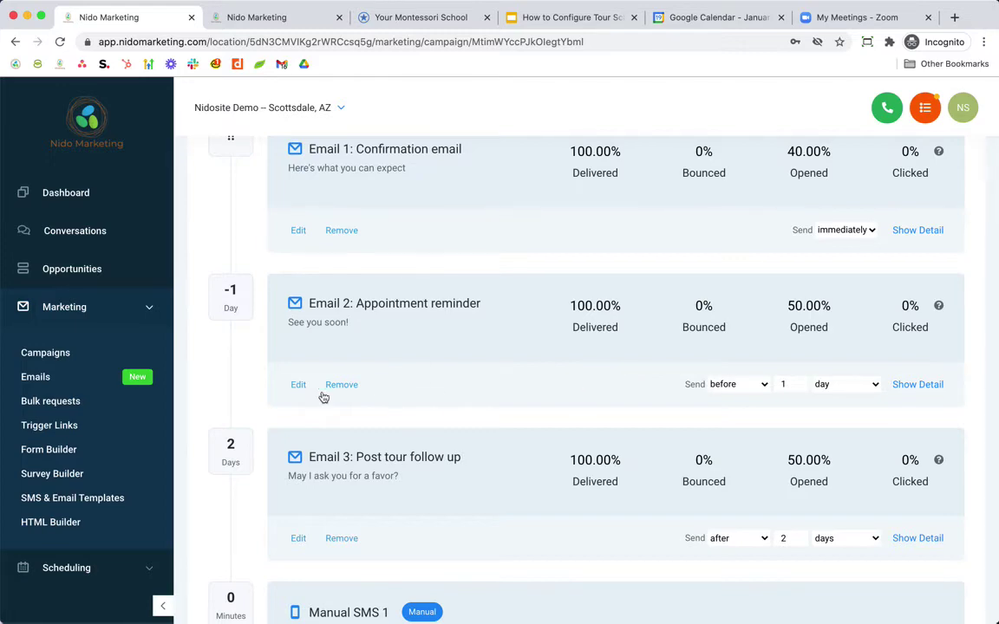
{"action": "left_click", "coordinate": [295, 385]}
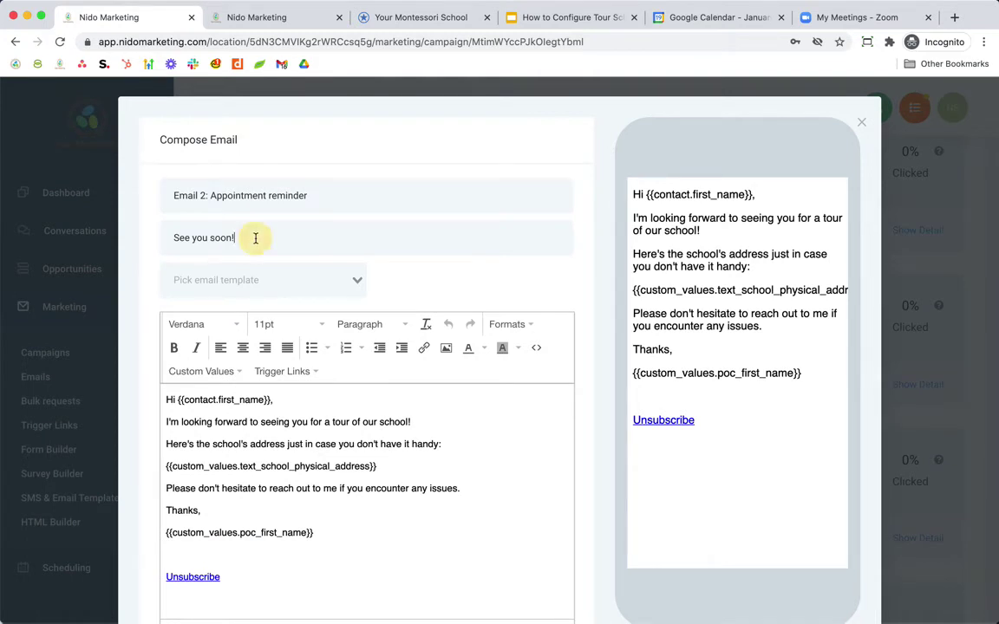
- Change the reminder subject from 'See you soon!' to 'Reminder about your appointment!' and save
{"action": "left_click_drag", "start_coordinate": [257, 237], "coordinate": [173, 239]}
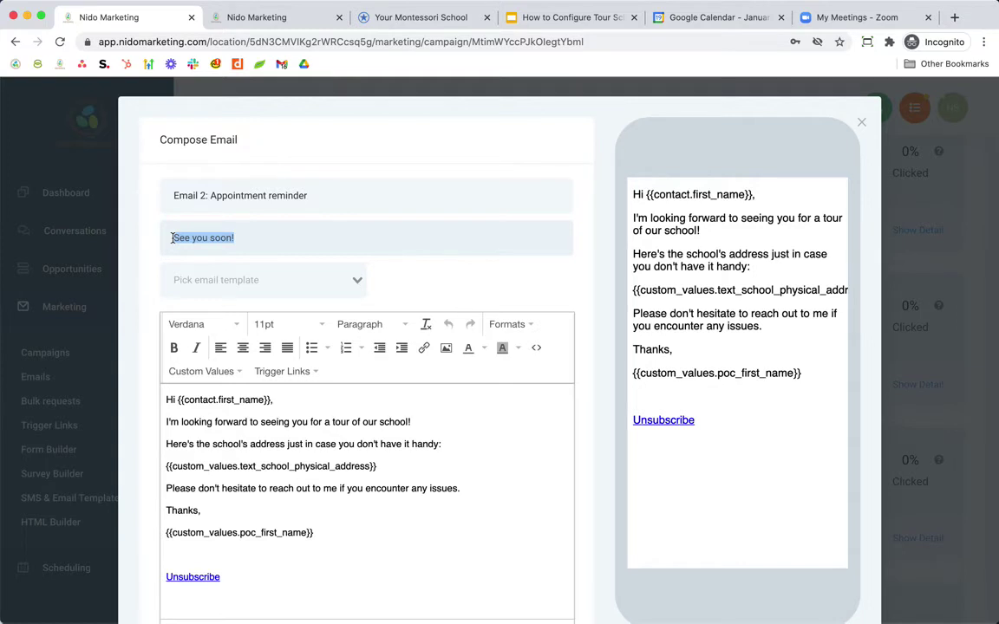
{"action": "type", "text": "Reminder about you"}
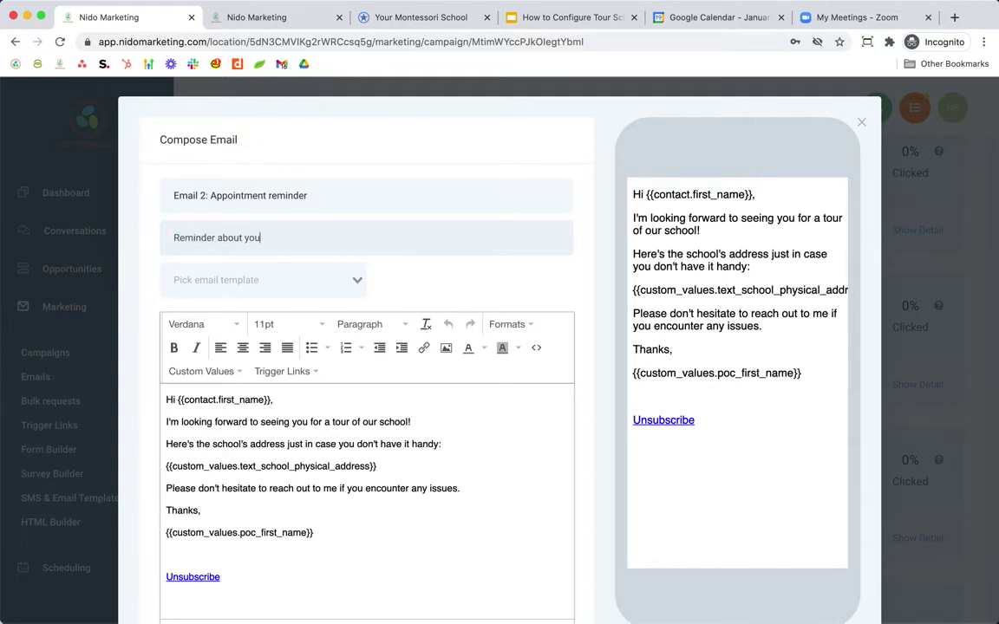
{"action": "type", "text": "r appointment!"}
{"action": "left_click", "coordinate": [270, 408]}
{"action": "scroll", "coordinate": [269, 407], "scroll_direction": "down", "scroll_amount": 2}
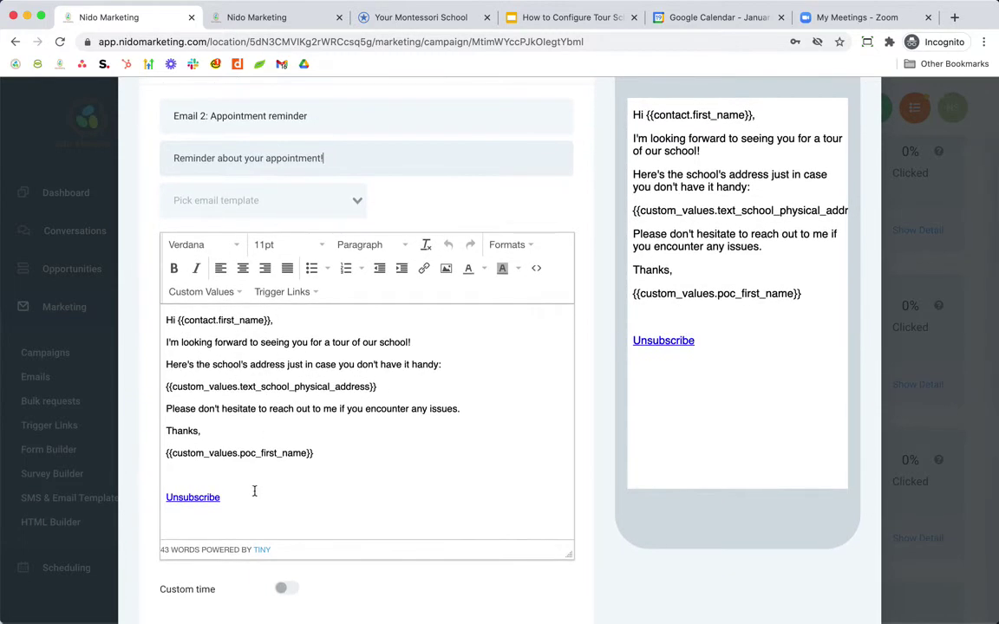
{"action": "scroll", "coordinate": [321, 424], "scroll_direction": "down", "scroll_amount": 1}
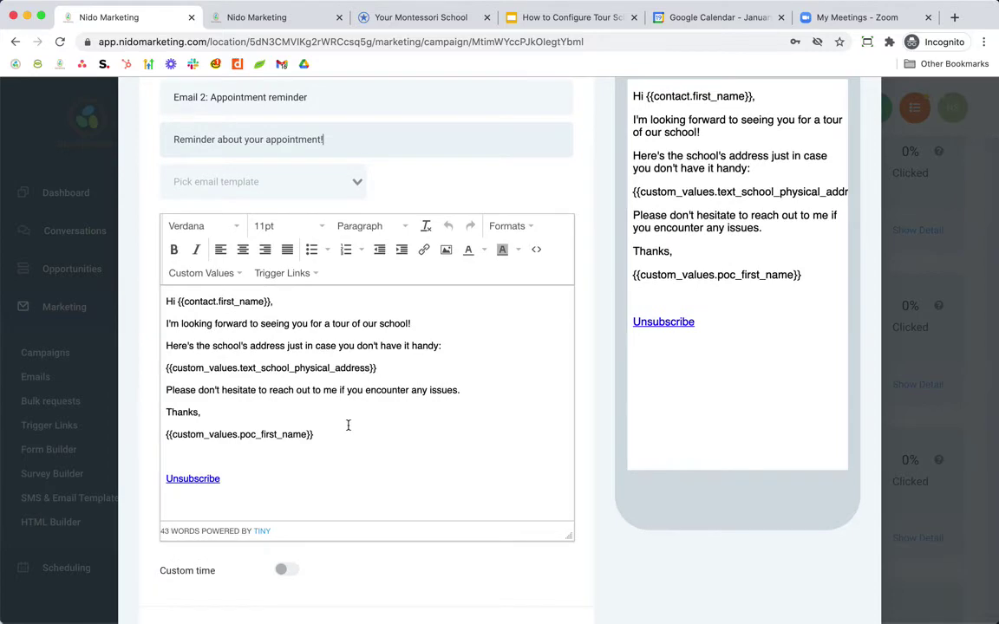
{"action": "scroll", "coordinate": [348, 425], "scroll_direction": "down", "scroll_amount": 4}
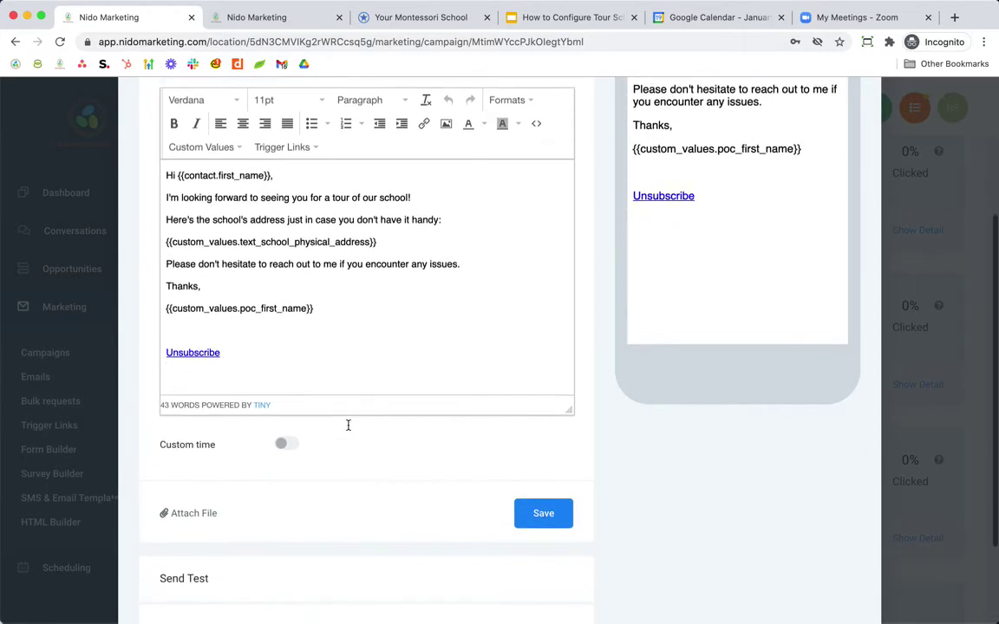
{"action": "scroll", "coordinate": [406, 526], "scroll_direction": "down", "scroll_amount": 2}
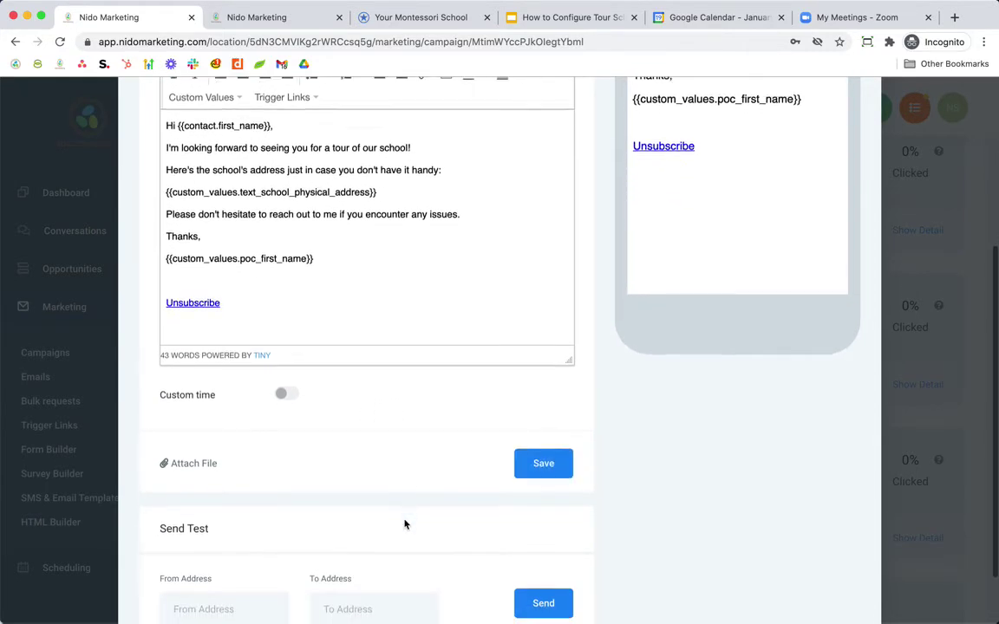
{"action": "scroll", "coordinate": [442, 435], "scroll_direction": "up", "scroll_amount": 4}
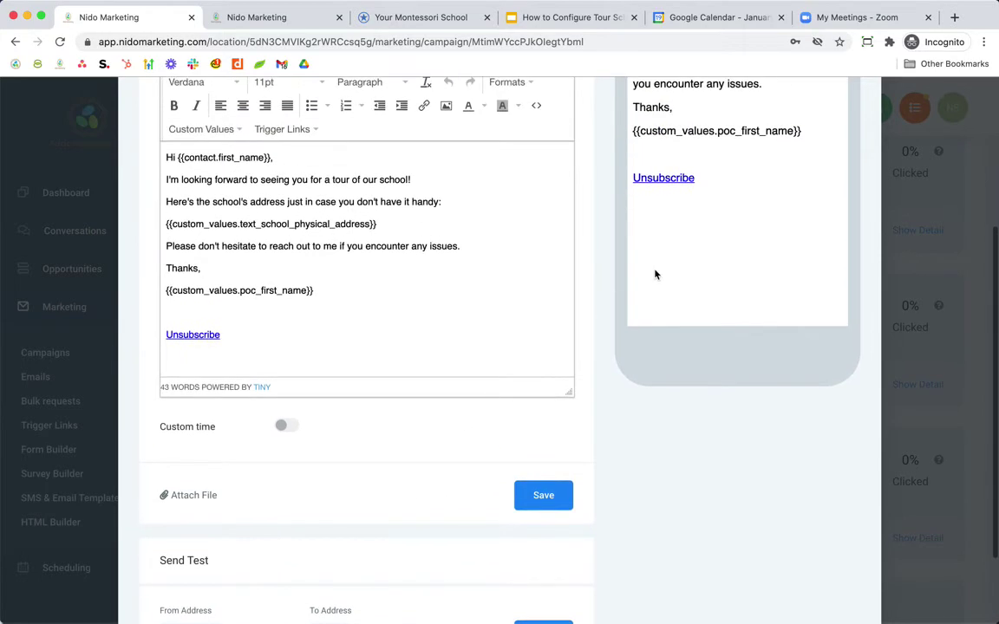
{"action": "scroll", "coordinate": [713, 292], "scroll_direction": "up", "scroll_amount": 2}
{"action": "scroll", "coordinate": [716, 204], "scroll_direction": "down", "scroll_amount": 3}
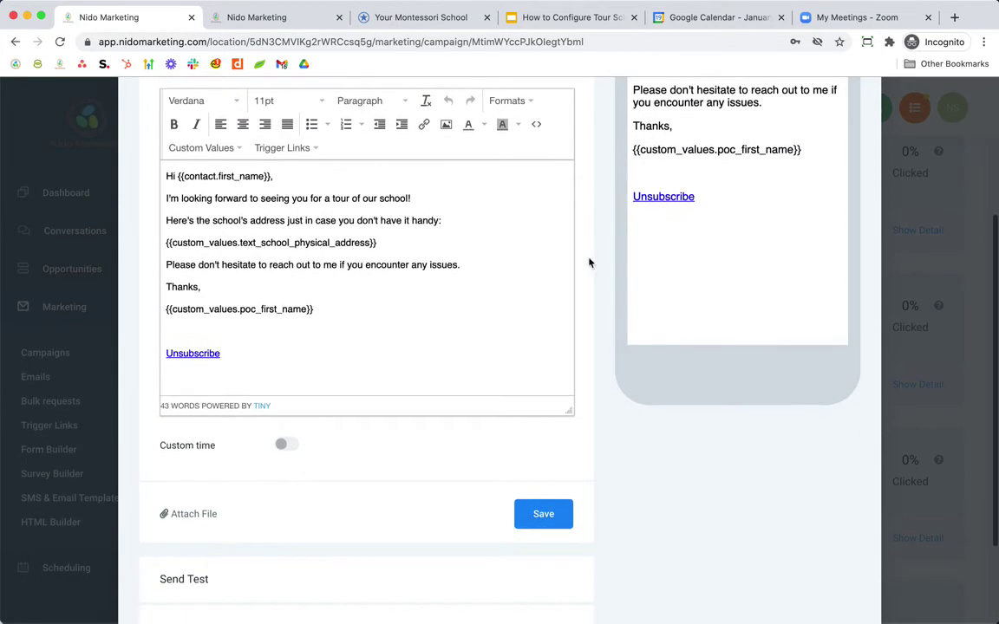
{"action": "left_click", "coordinate": [550, 519]}
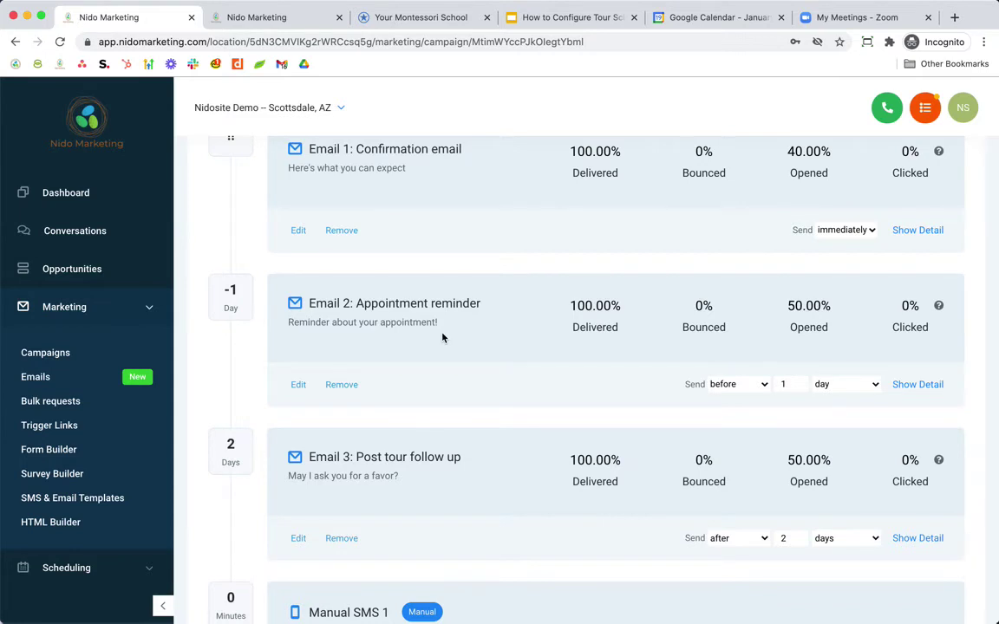
{"action": "scroll", "coordinate": [442, 337], "scroll_direction": "down", "scroll_amount": 3}
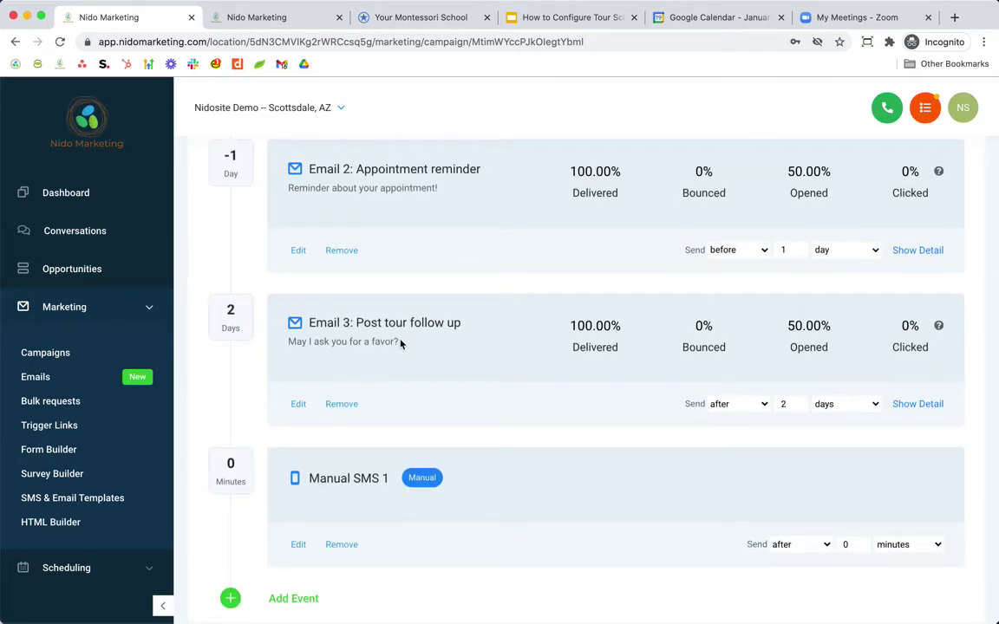
{"action": "scroll", "coordinate": [401, 344], "scroll_direction": "up", "scroll_amount": 1}
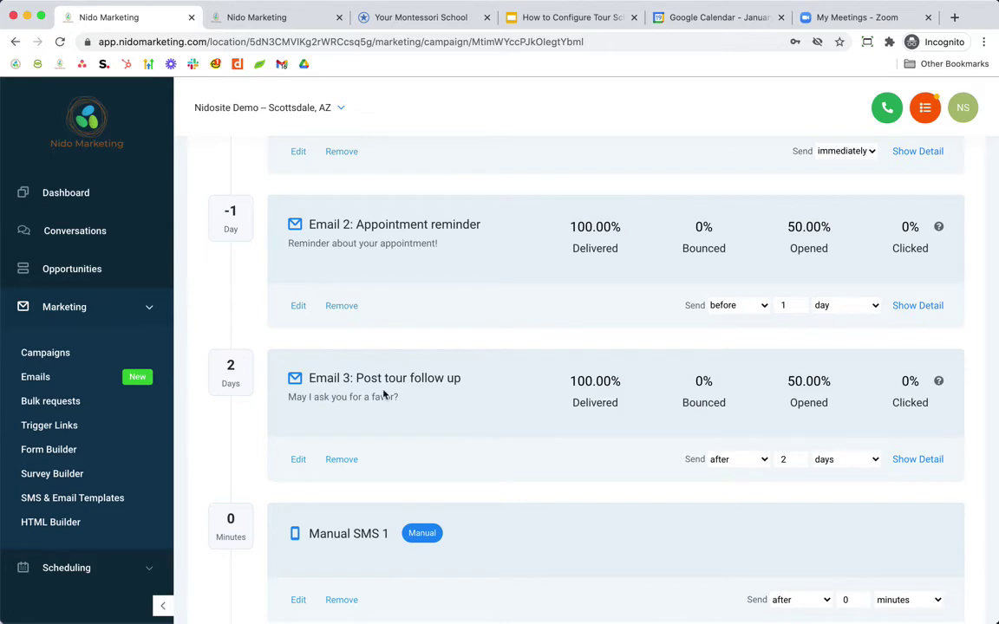
- Review the Post tour follow up email 'May I ask you for a favor?' and save it
{"action": "left_click", "coordinate": [298, 460]}
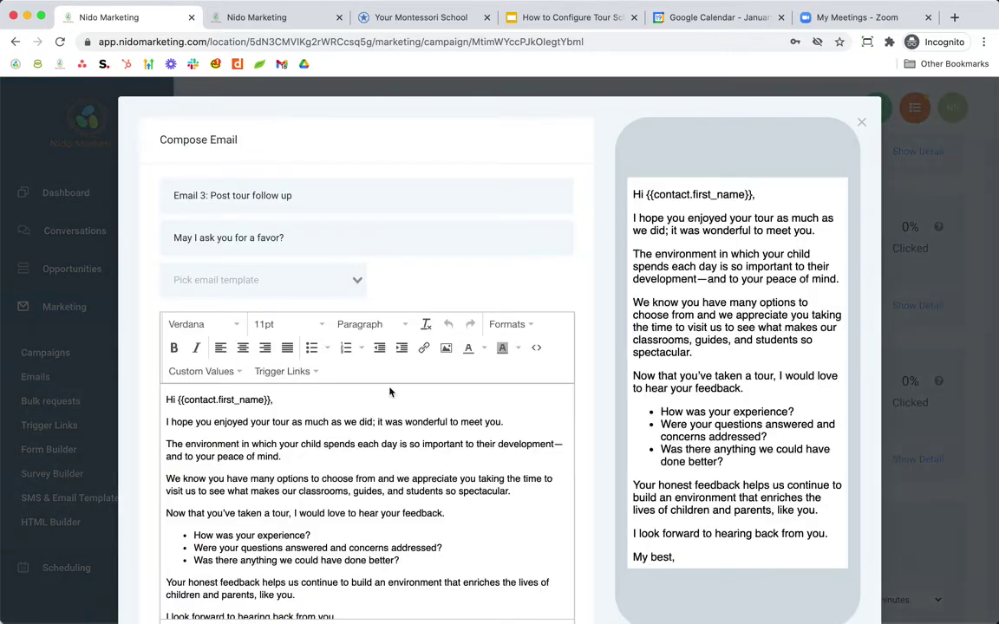
{"action": "scroll", "coordinate": [333, 528], "scroll_direction": "down", "scroll_amount": 3}
{"action": "scroll", "coordinate": [333, 528], "scroll_direction": "up", "scroll_amount": 3}
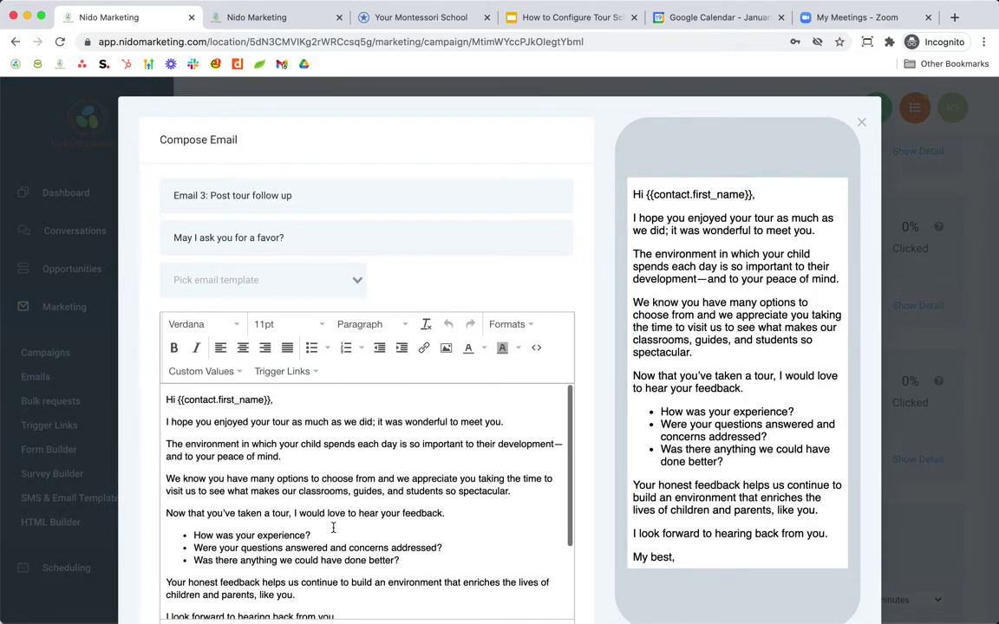
{"action": "scroll", "coordinate": [333, 528], "scroll_direction": "down", "scroll_amount": 2}
{"action": "scroll", "coordinate": [379, 520], "scroll_direction": "down", "scroll_amount": 3}
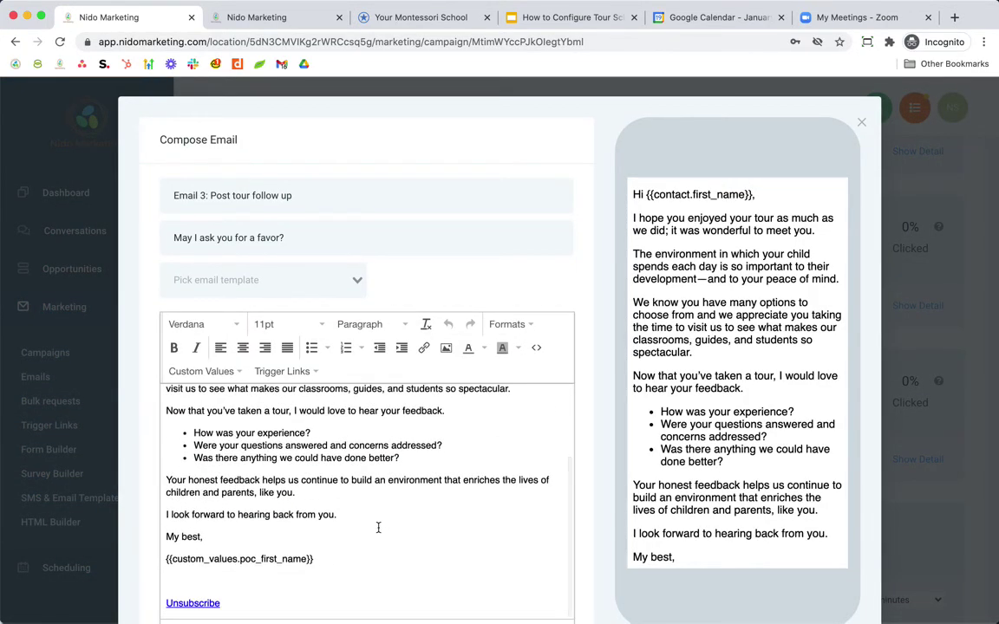
{"action": "scroll", "coordinate": [378, 528], "scroll_direction": "down", "scroll_amount": 2}
{"action": "scroll", "coordinate": [379, 520], "scroll_direction": "down", "scroll_amount": 1}
{"action": "scroll", "coordinate": [391, 406], "scroll_direction": "down", "scroll_amount": 3}
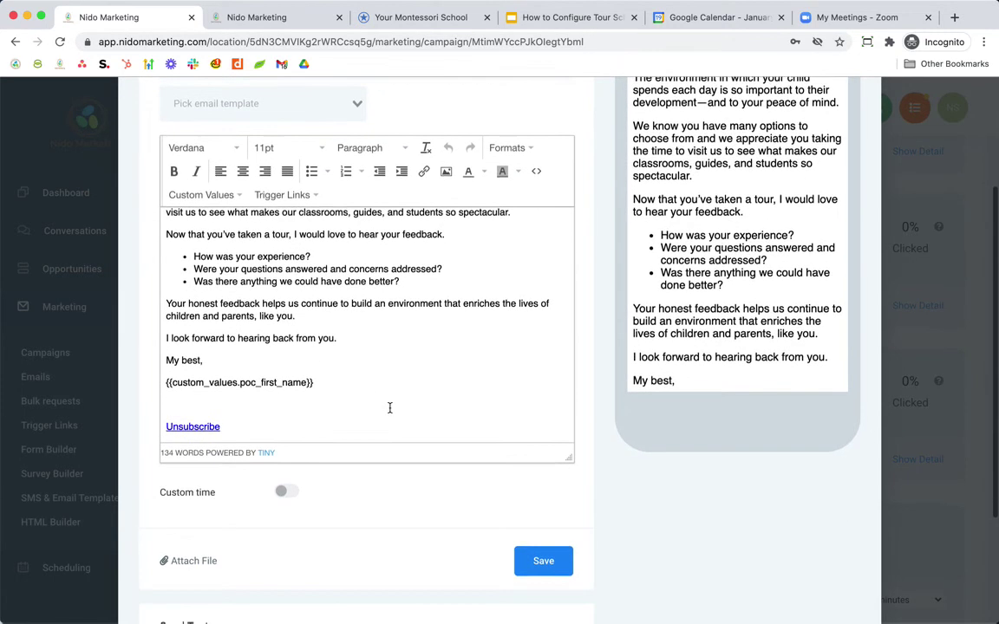
{"action": "scroll", "coordinate": [413, 283], "scroll_direction": "down", "scroll_amount": 1}
{"action": "scroll", "coordinate": [413, 281], "scroll_direction": "up", "scroll_amount": 5}
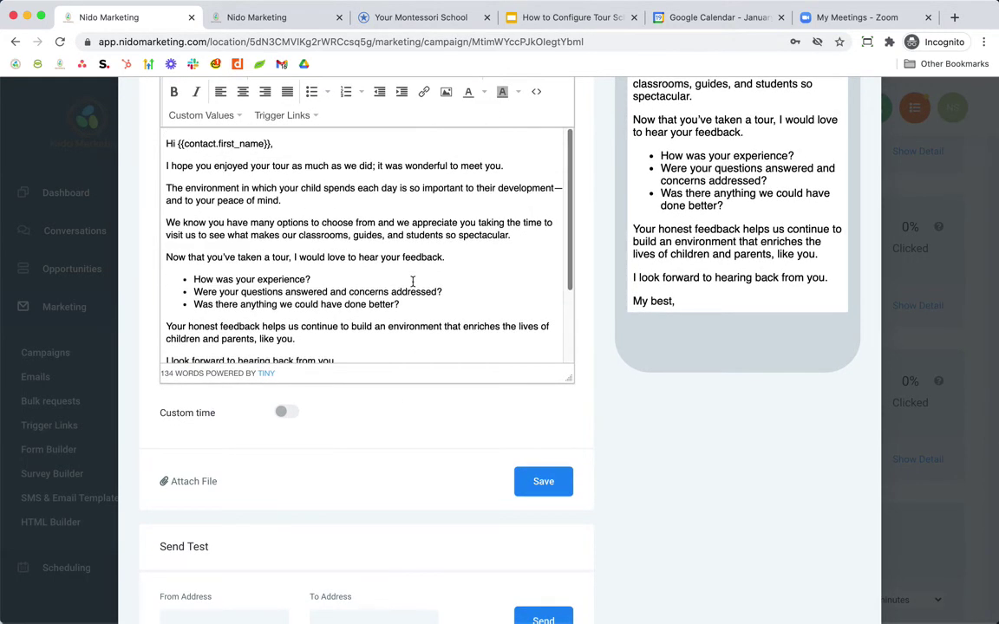
{"action": "scroll", "coordinate": [413, 281], "scroll_direction": "down", "scroll_amount": 5}
{"action": "scroll", "coordinate": [413, 281], "scroll_direction": "down", "scroll_amount": 2}
{"action": "left_click", "coordinate": [538, 393]}
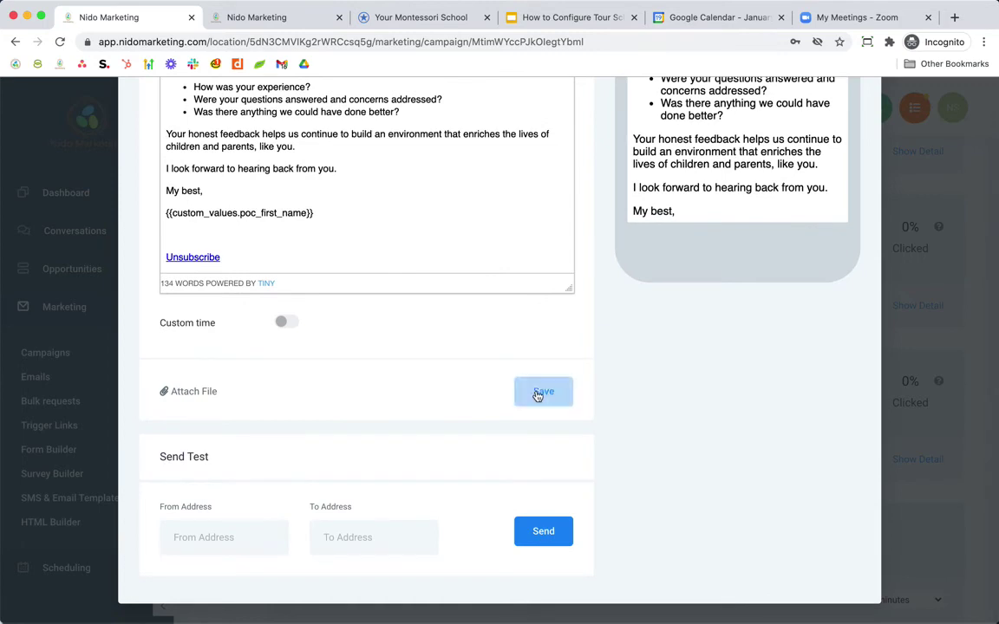
{"action": "scroll", "coordinate": [508, 414], "scroll_direction": "down", "scroll_amount": 2}
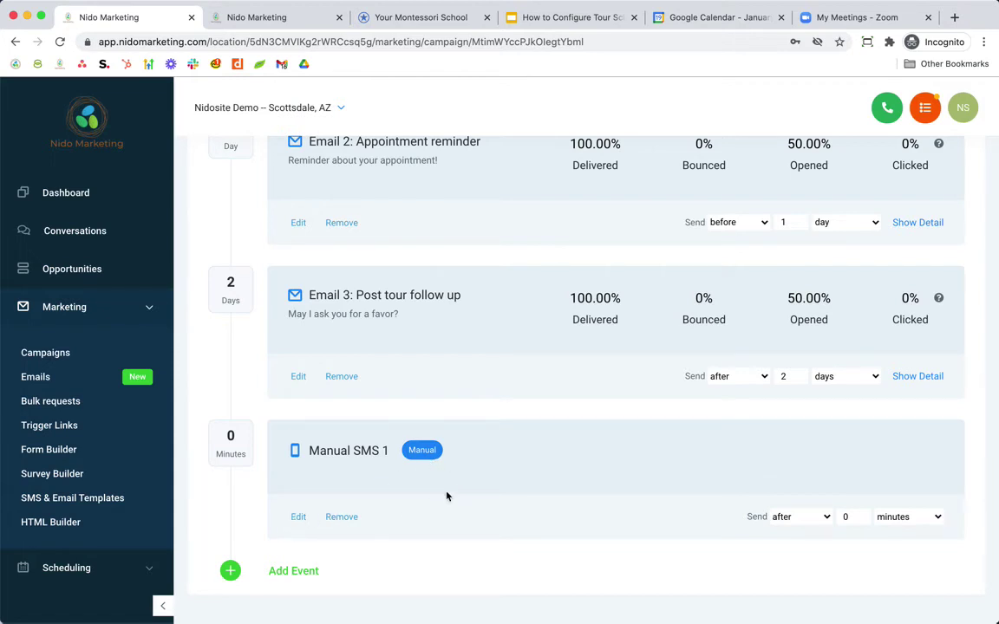
- Remove the empty Manual SMS 1 event and start adding a new event
{"action": "left_click", "coordinate": [300, 523]}
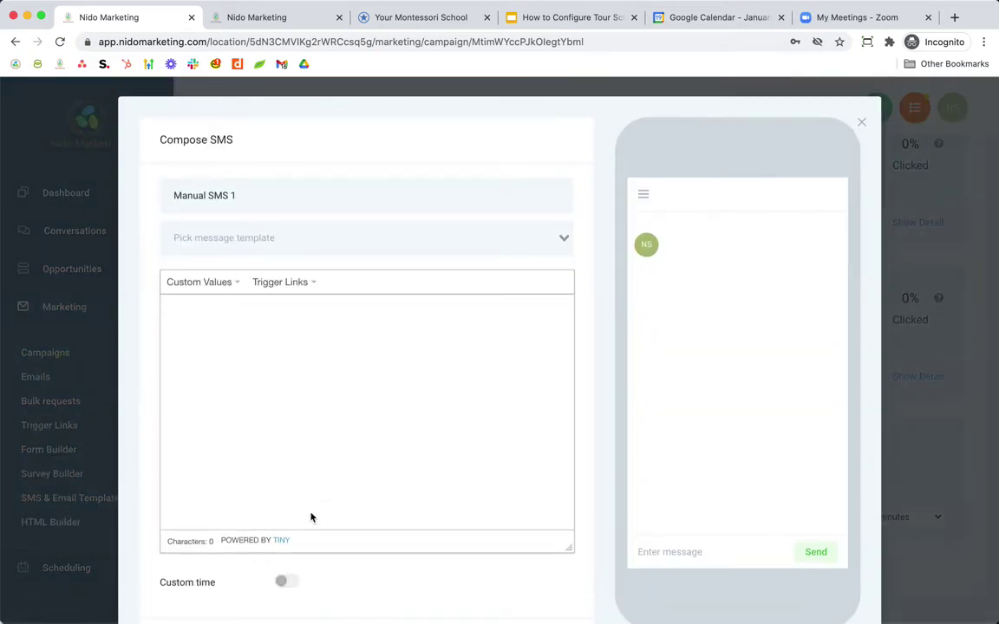
{"action": "left_click", "coordinate": [861, 123]}
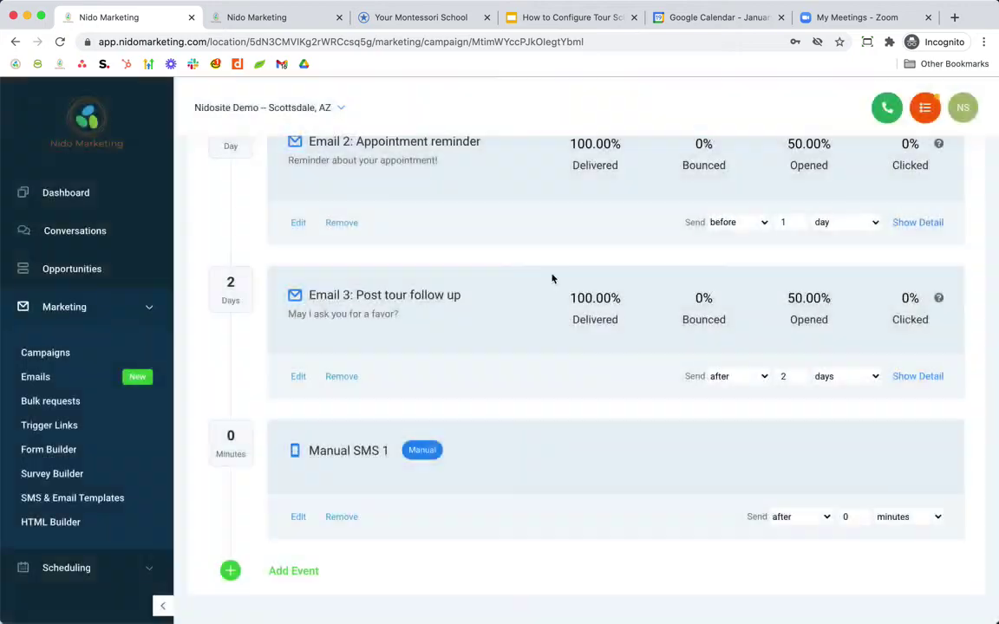
{"action": "left_click", "coordinate": [344, 518]}
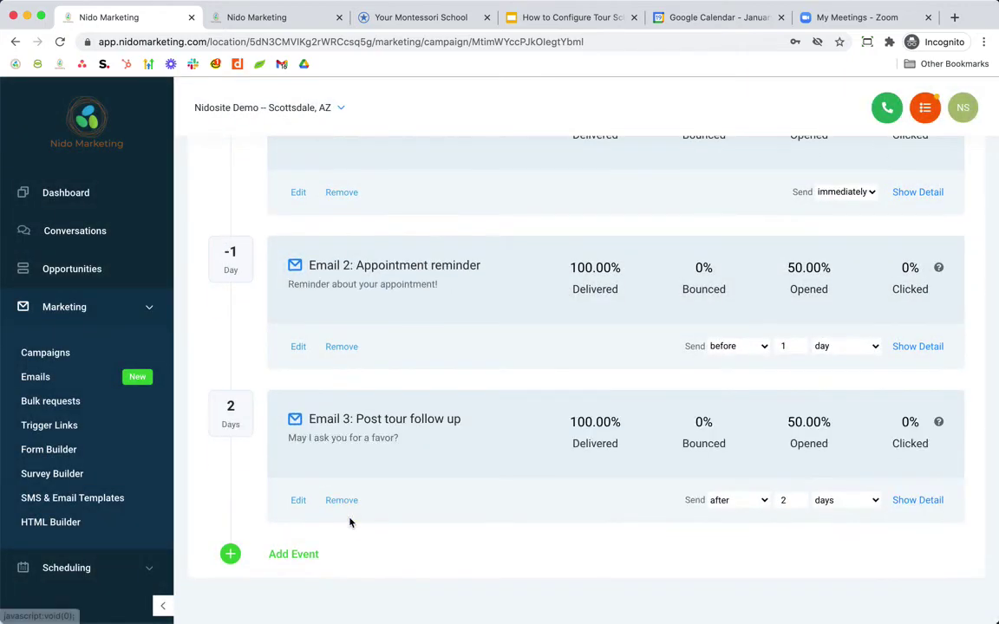
{"action": "left_click", "coordinate": [296, 554]}
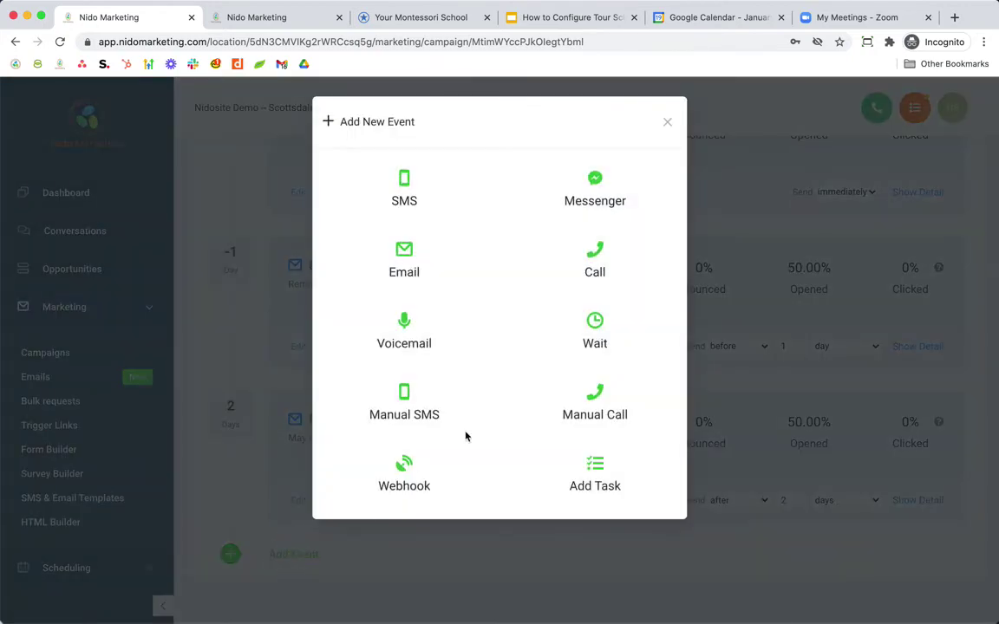
- Add an SMS event reading 'Looking forward to seeing you at' plus the Appointment Start Time value
{"action": "left_click", "coordinate": [405, 181]}
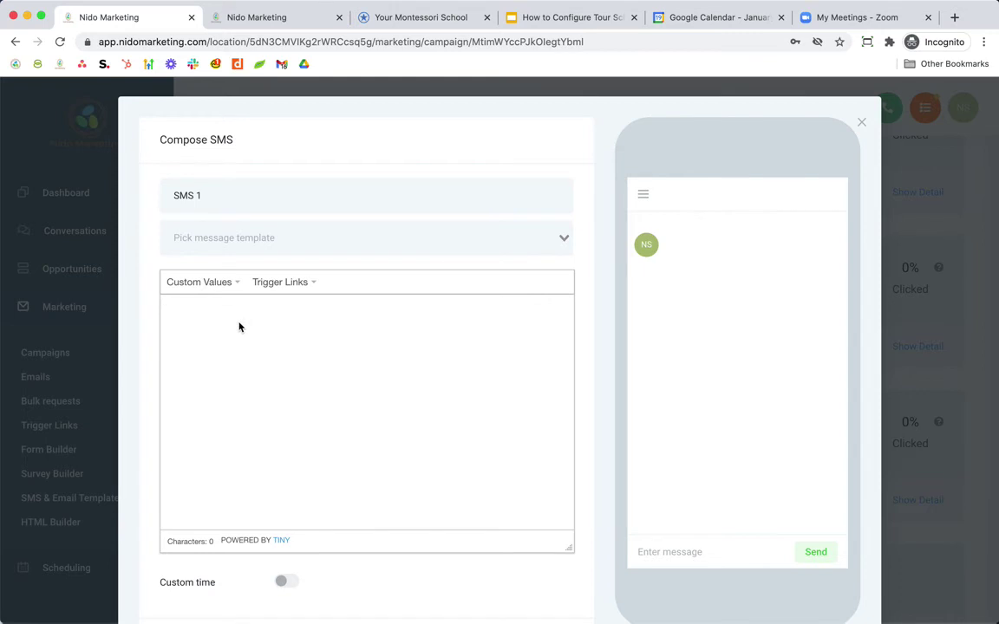
{"action": "type", "text": "Hi"}
{"action": "key", "text": "BackSpace"}
{"action": "key", "text": "BackSpace"}
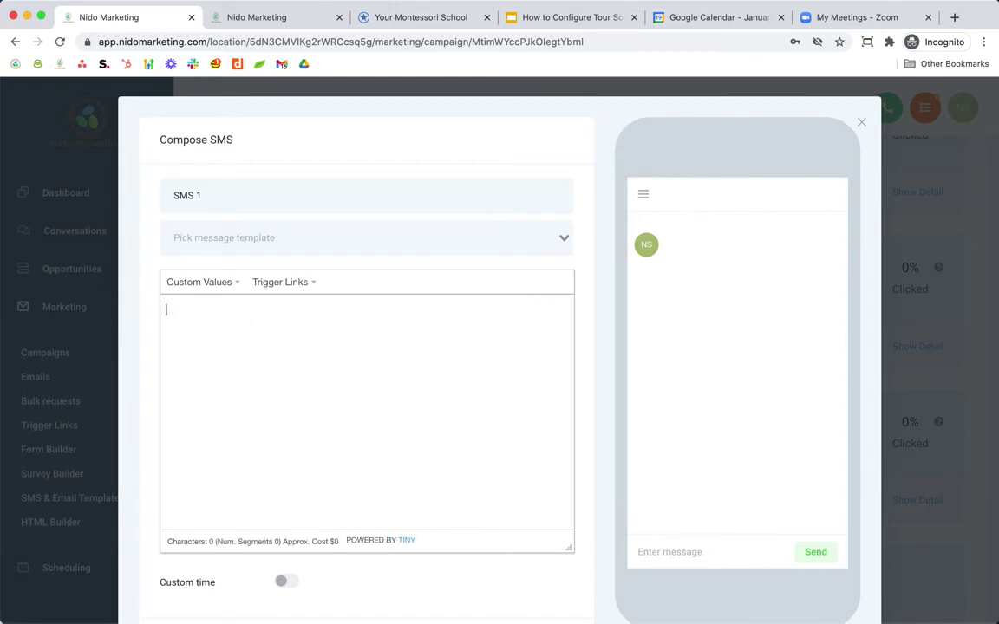
{"action": "type", "text": "Looking forward t"}
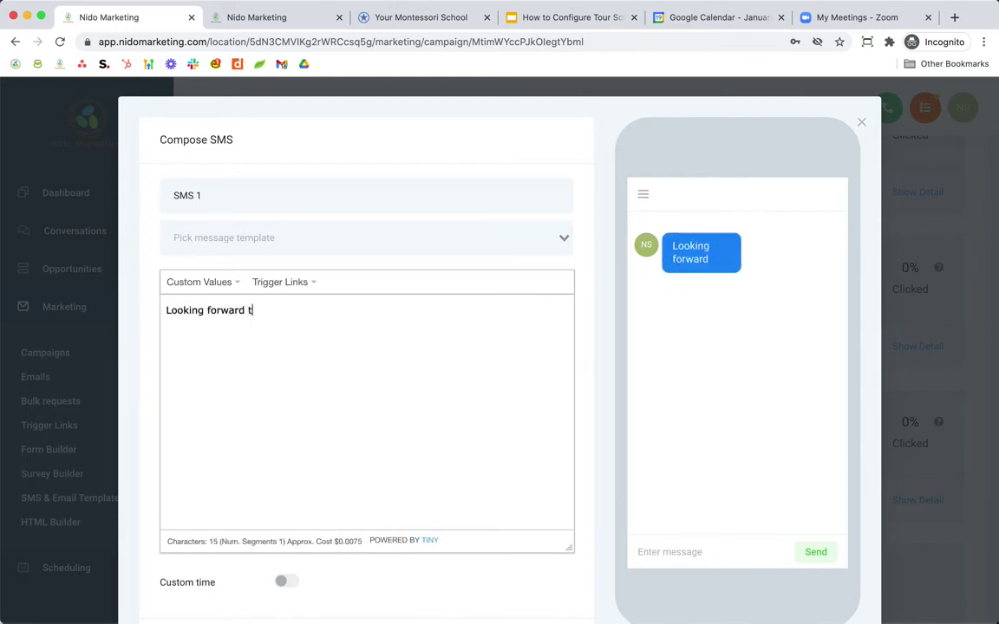
{"action": "type", "text": "o seeing you"}
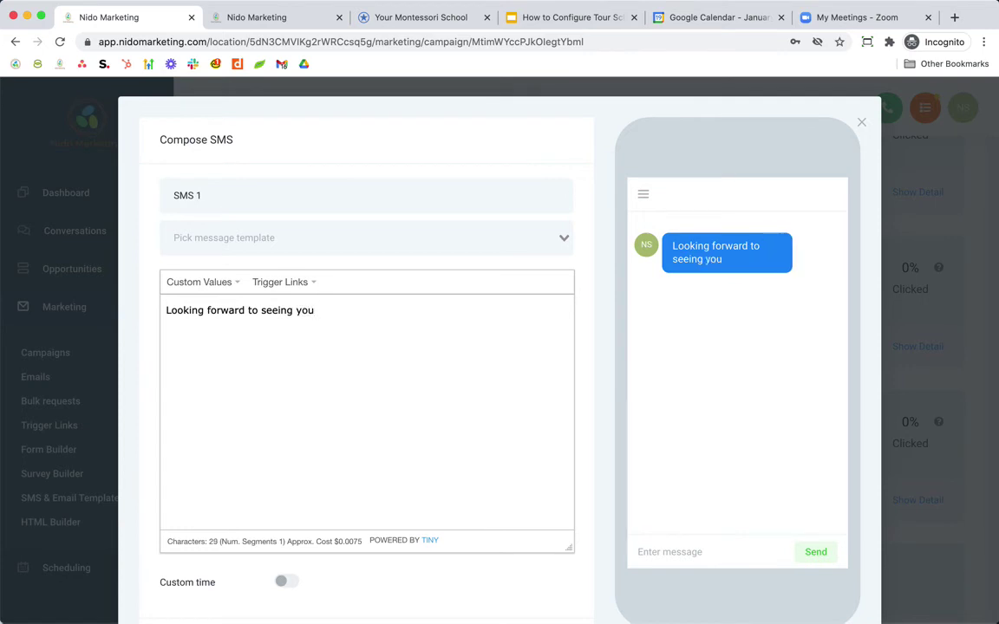
{"action": "type", "text": " at"}
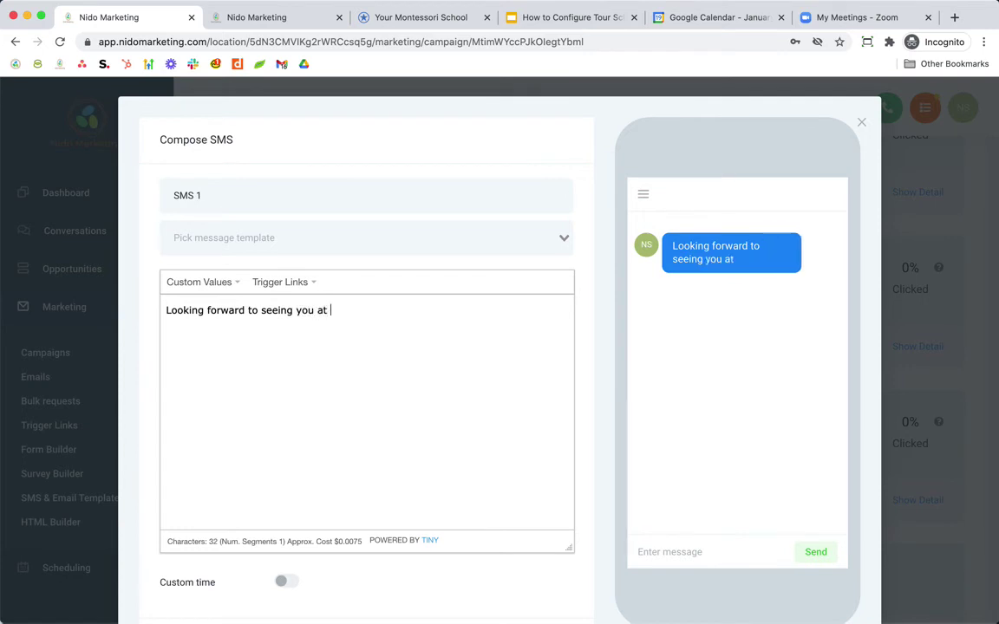
{"action": "left_click", "coordinate": [237, 284]}
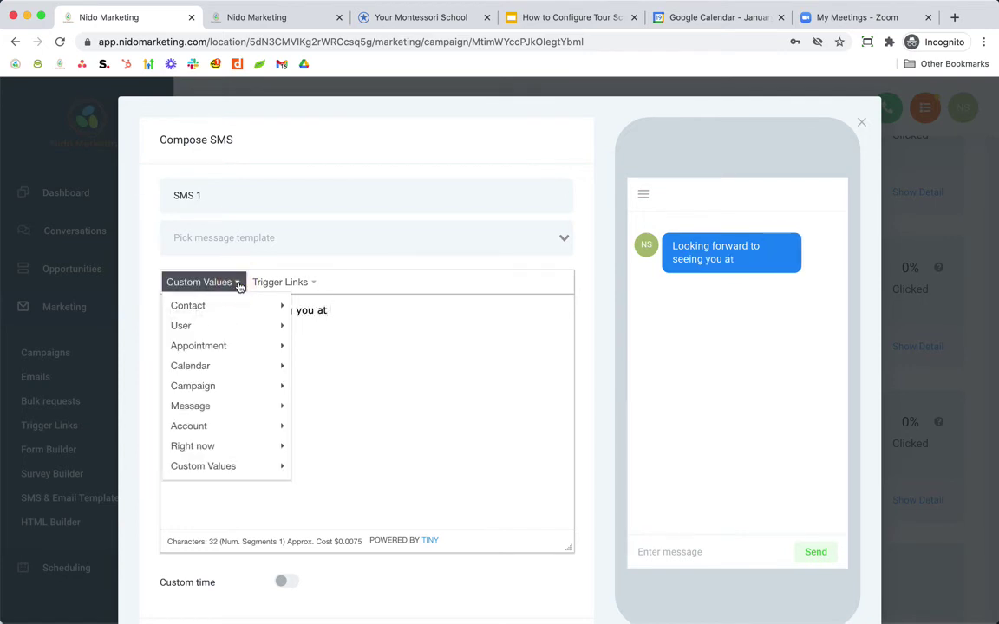
{"action": "mouse_move", "coordinate": [222, 317]}
{"action": "mouse_move", "coordinate": [216, 347]}
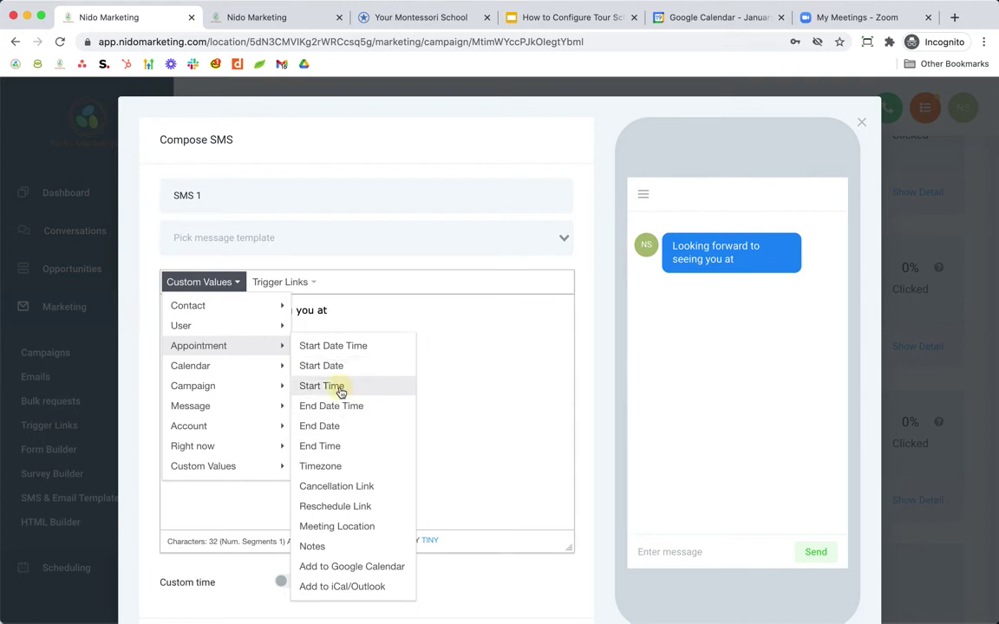
{"action": "left_click", "coordinate": [317, 385]}
- End the message with 'for our tour!' and save SMS 1
{"action": "type", "text": ".only_start_time}}."}
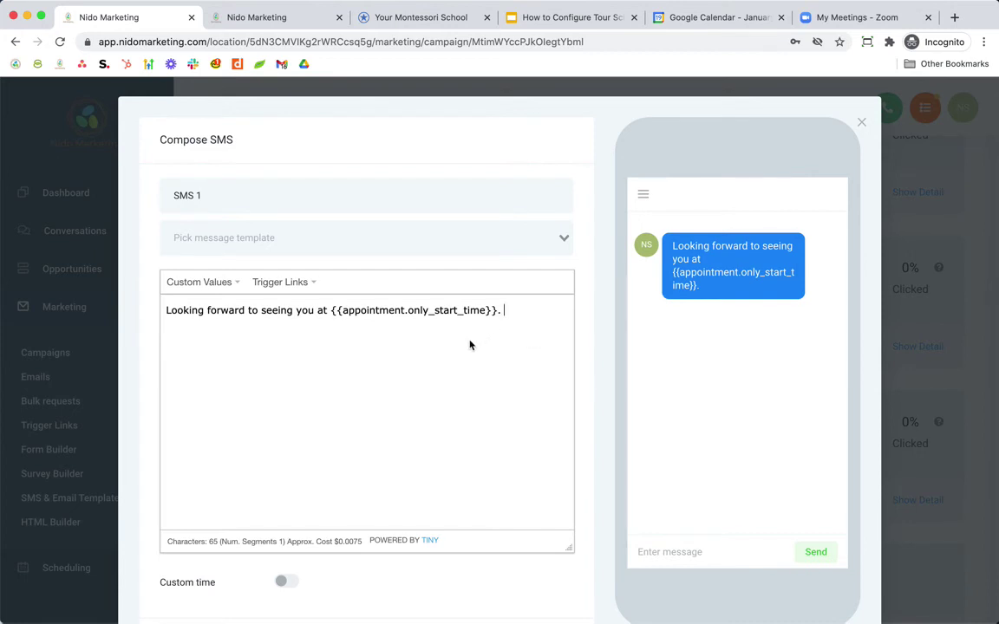
{"action": "key", "text": "BackSpace"}
{"action": "type", "text": "at"}
{"action": "key", "text": "BackSpace"}
{"action": "key", "text": "BackSpace"}
{"action": "type", "text": "for our tour!"}
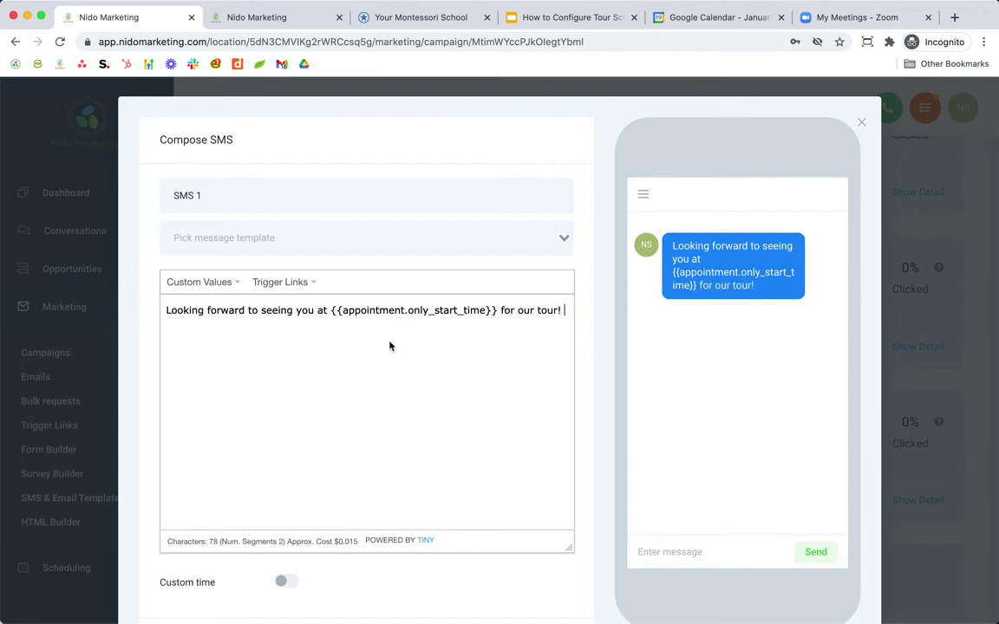
{"action": "scroll", "coordinate": [341, 428], "scroll_direction": "down", "scroll_amount": 2}
{"action": "scroll", "coordinate": [341, 429], "scroll_direction": "up", "scroll_amount": 2}
{"action": "scroll", "coordinate": [330, 420], "scroll_direction": "down", "scroll_amount": 2}
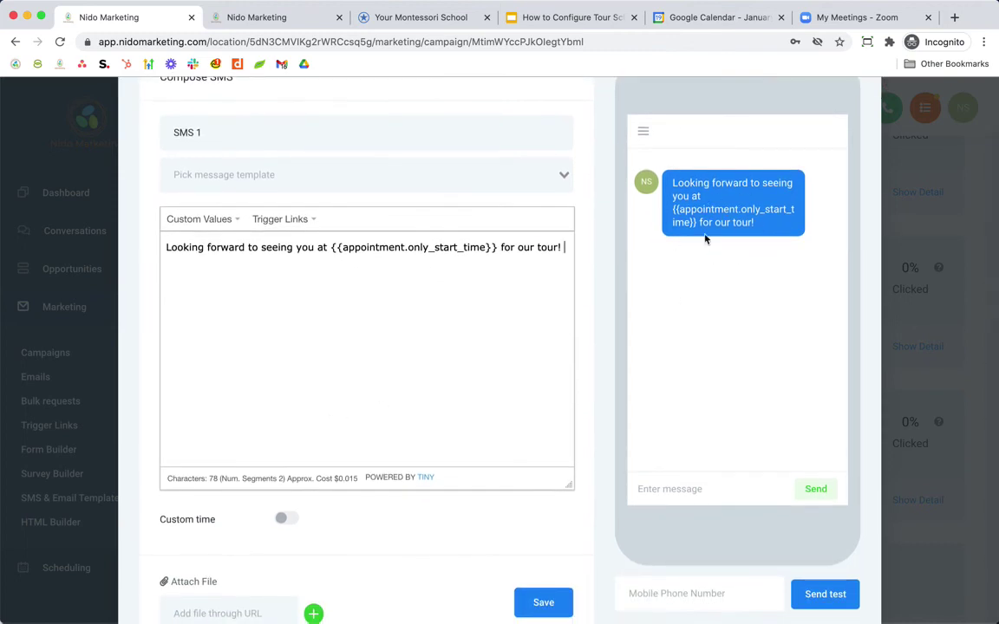
{"action": "scroll", "coordinate": [416, 391], "scroll_direction": "down", "scroll_amount": 2}
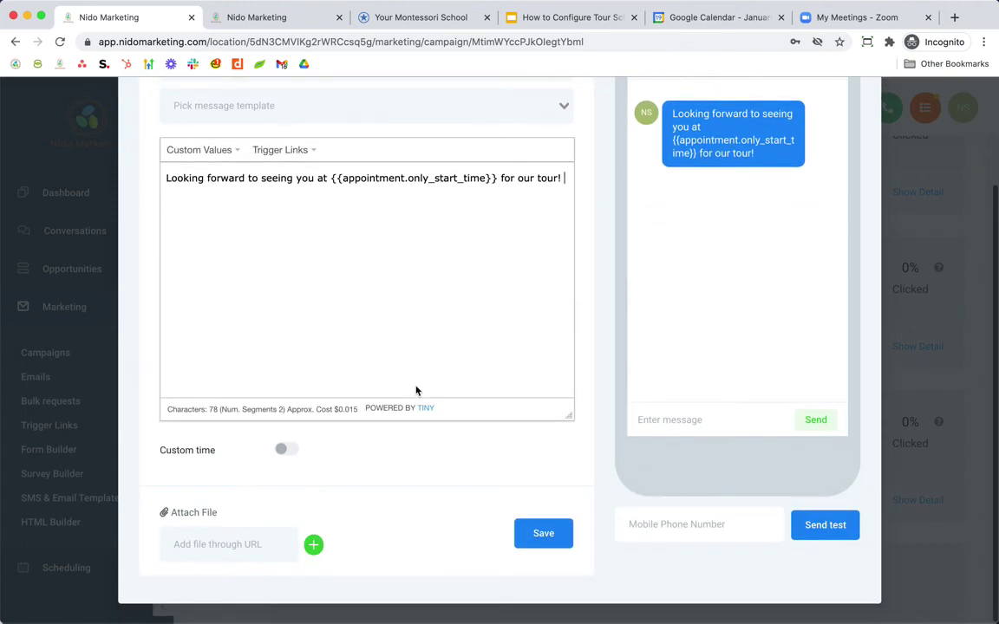
{"action": "left_click", "coordinate": [542, 539]}
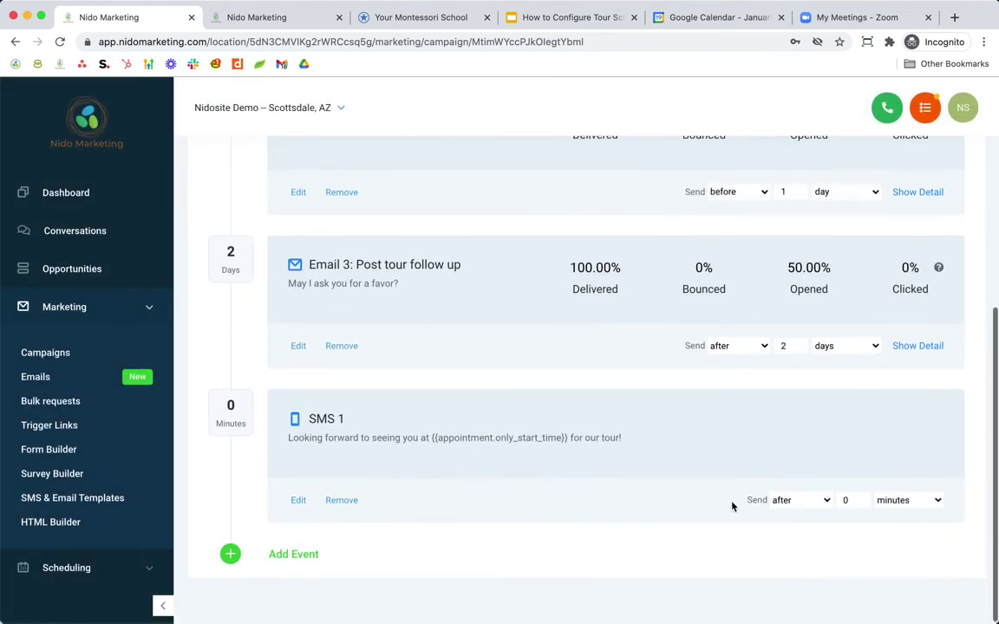
- Time SMS 1 to send 1 hour before the appointment and move it above Email 3
{"action": "left_click", "coordinate": [827, 502]}
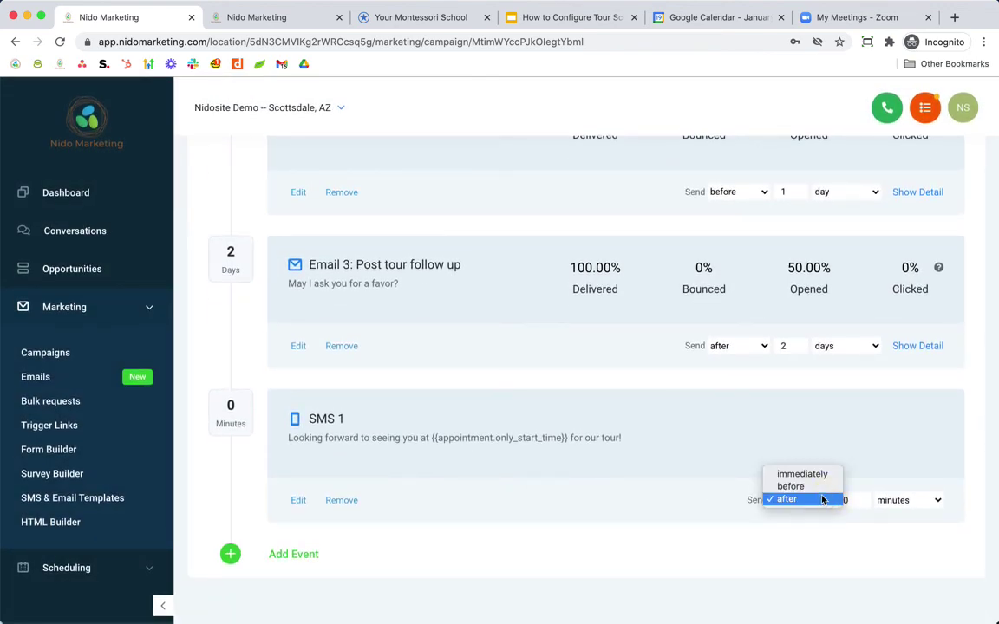
{"action": "left_click", "coordinate": [798, 487]}
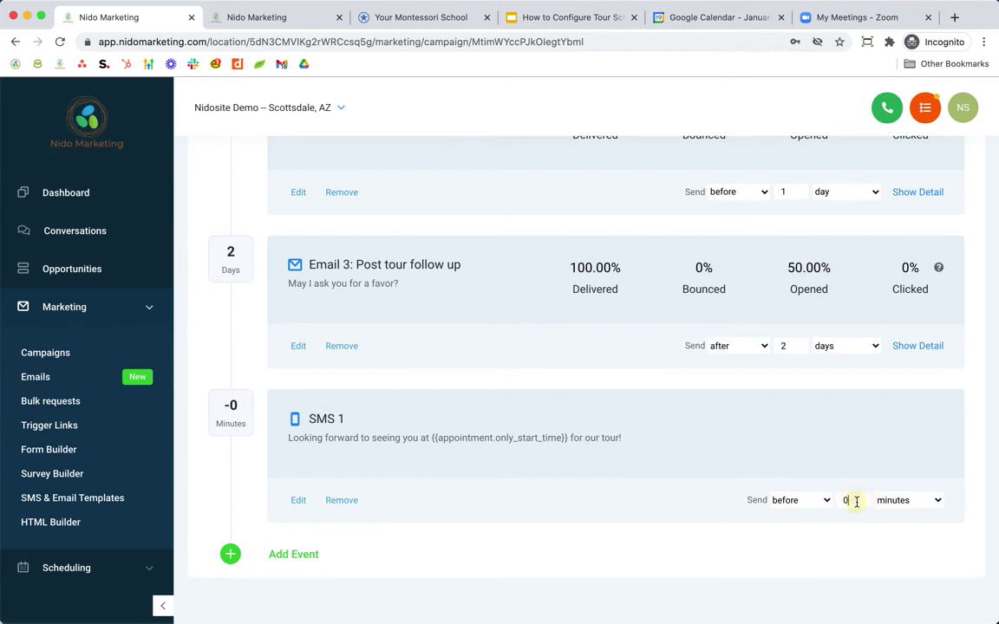
{"action": "left_click", "coordinate": [856, 501]}
{"action": "type", "text": "1"}
{"action": "left_click", "coordinate": [892, 501]}
{"action": "left_click", "coordinate": [888, 520]}
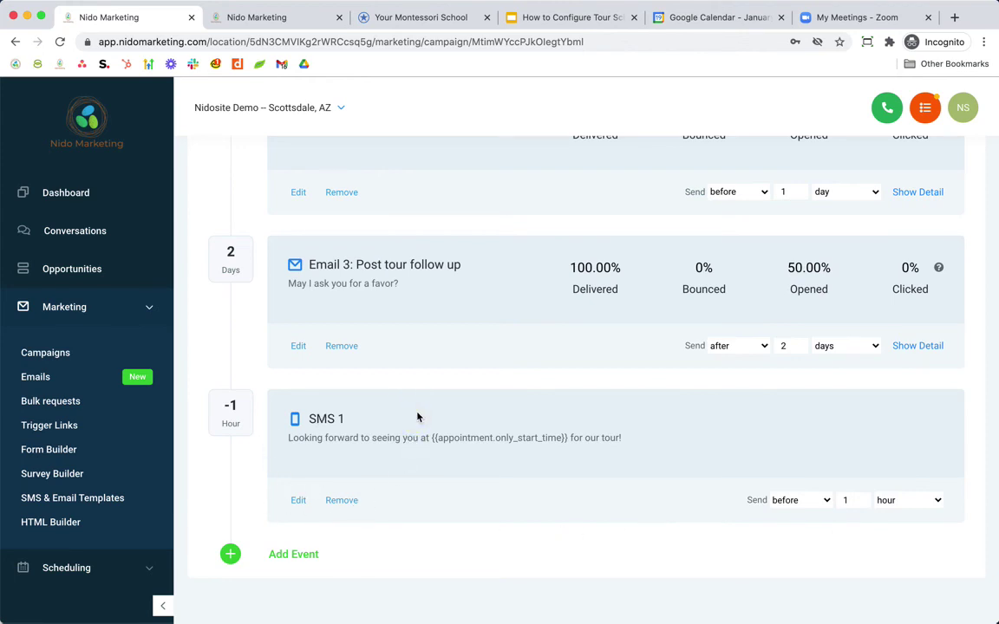
{"action": "left_click_drag", "start_coordinate": [419, 413], "coordinate": [425, 223]}
{"action": "scroll", "coordinate": [225, 191], "scroll_direction": "up", "scroll_amount": 5}
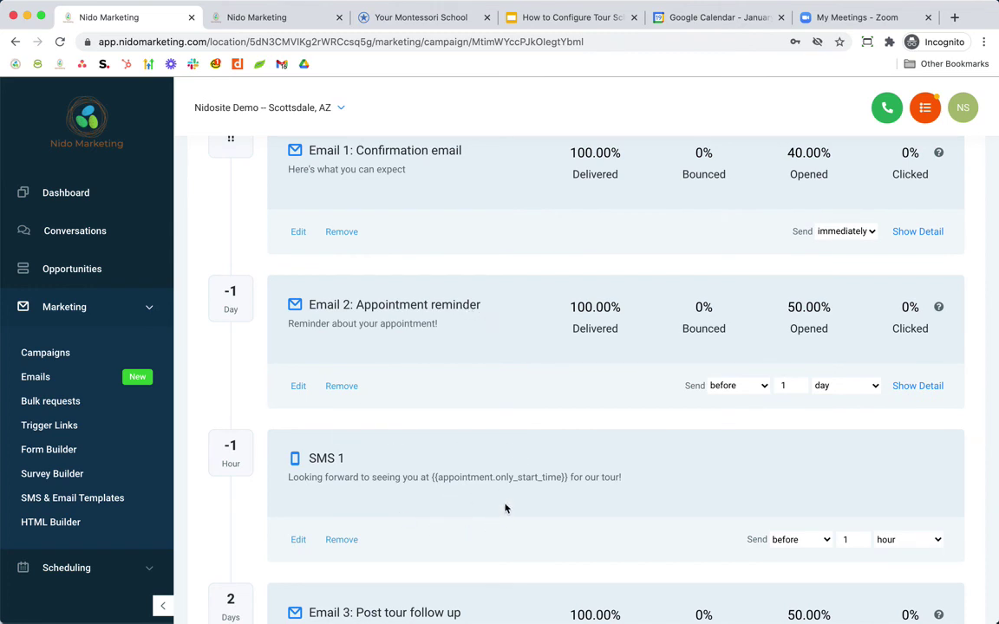
{"action": "scroll", "coordinate": [505, 509], "scroll_direction": "down", "scroll_amount": 3}
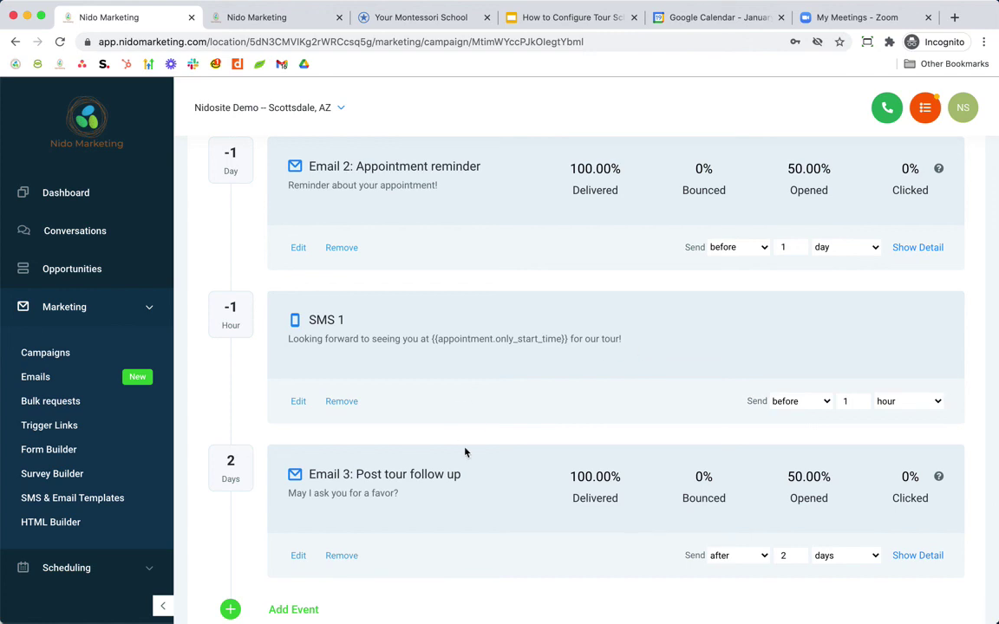
{"action": "scroll", "coordinate": [465, 452], "scroll_direction": "up", "scroll_amount": 2}
{"action": "scroll", "coordinate": [465, 451], "scroll_direction": "down", "scroll_amount": 3}
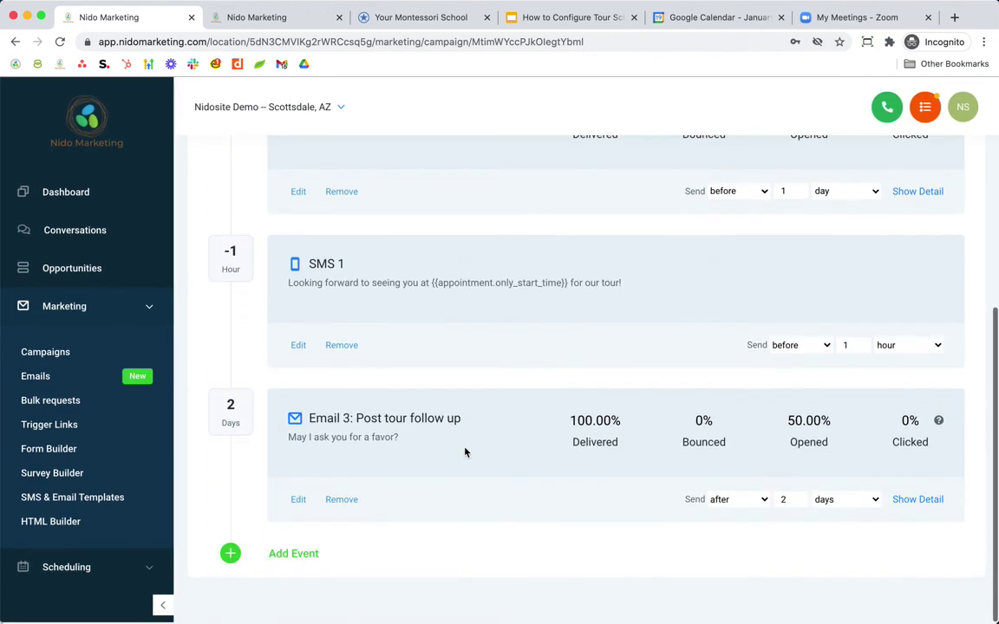